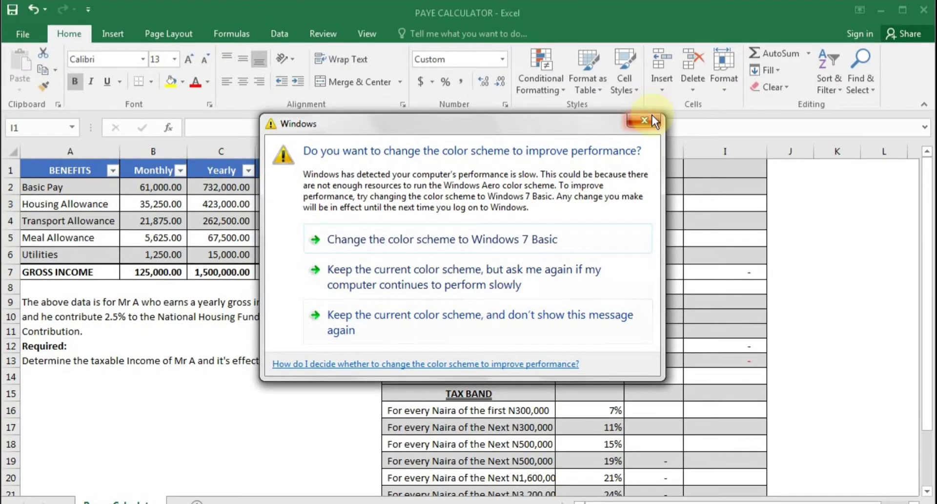
Step: Dismiss the color scheme prompt and link the gross income cell I1 to the yearly total in C7
click(645, 110)
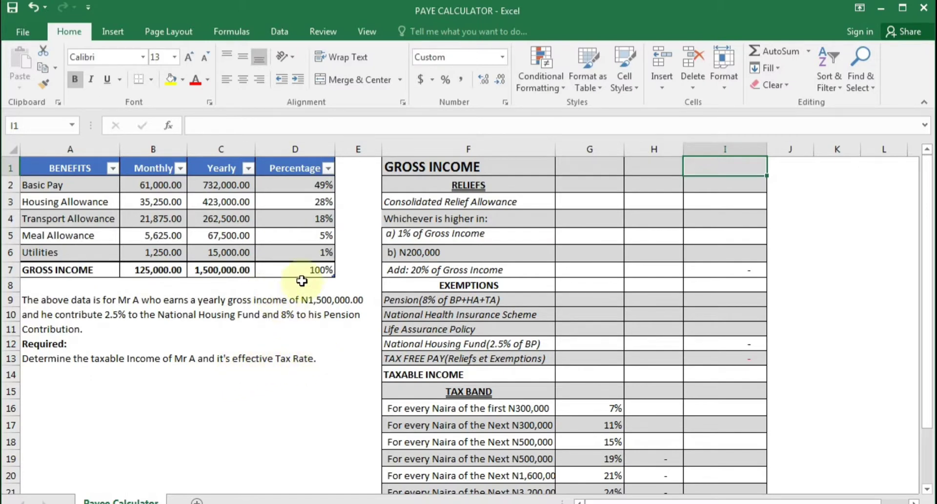
click(425, 167)
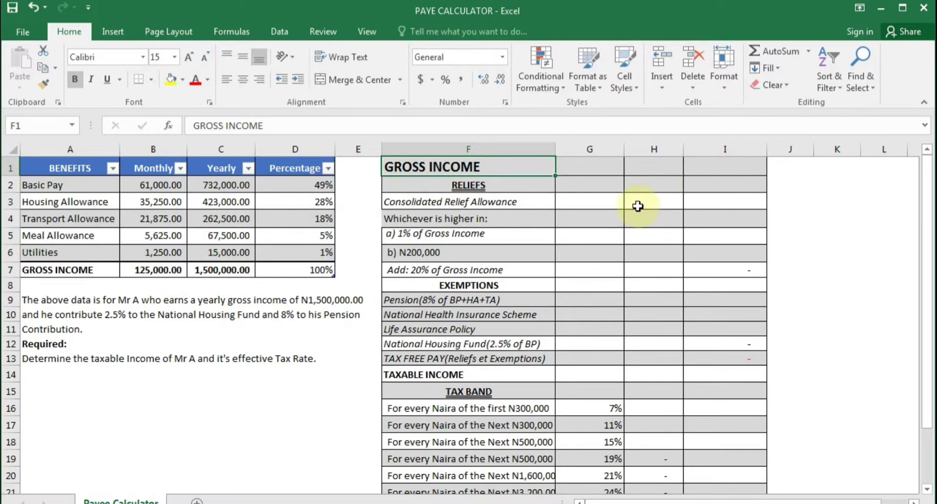
click(705, 172)
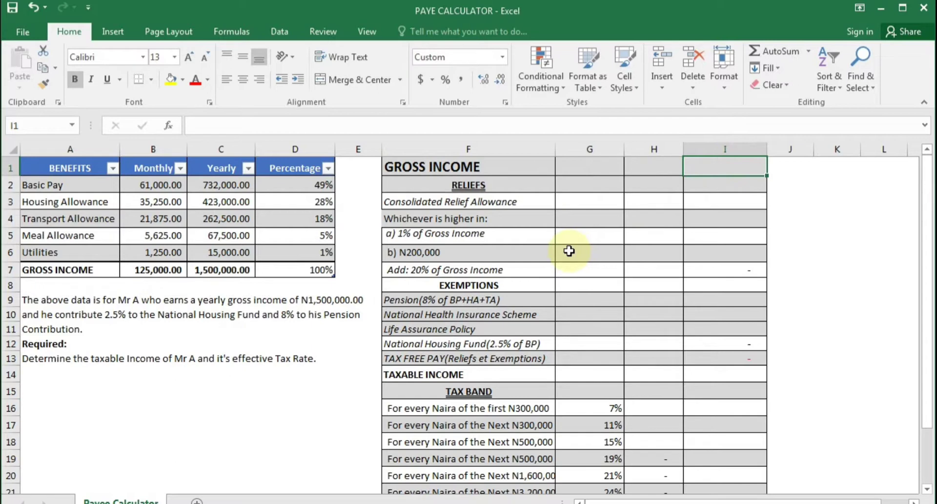
text(=)
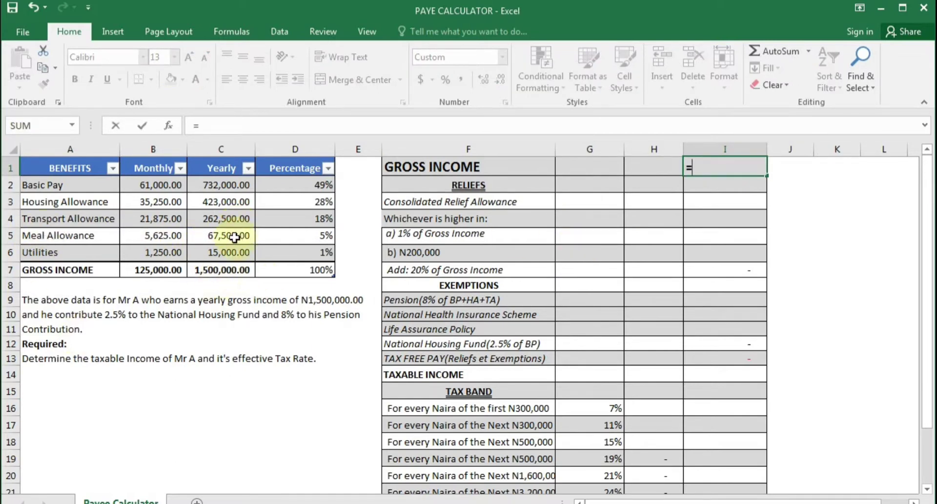
click(227, 271)
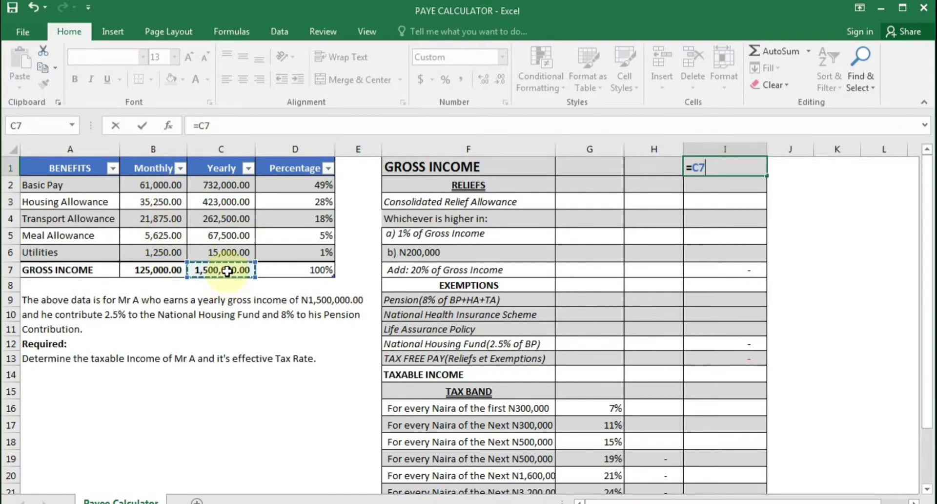
key(Return)
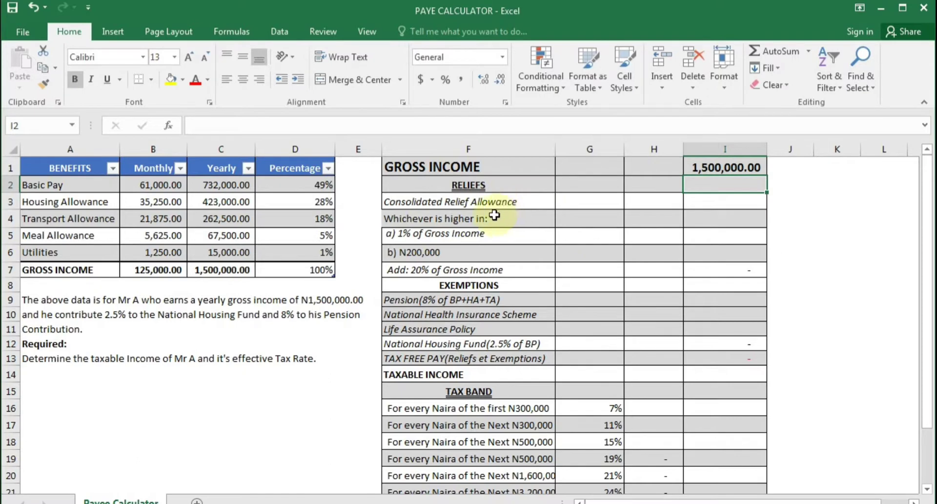
Step: Calculate 1% of gross income in G5 with the formula =SUM(I1*1/100)
click(588, 238)
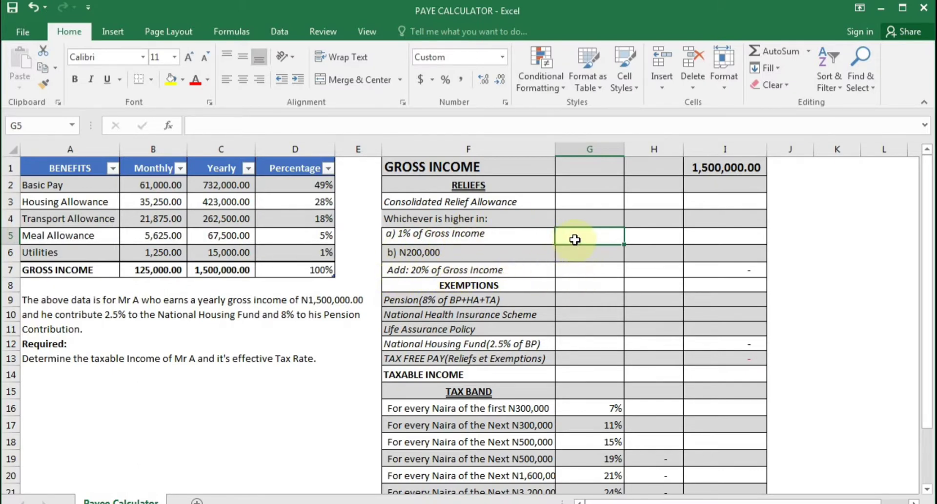
text(=)
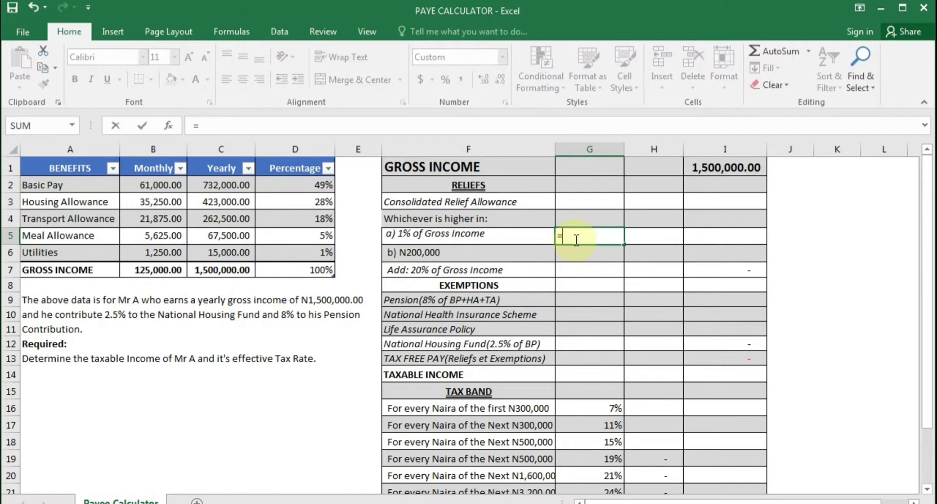
text(sum)
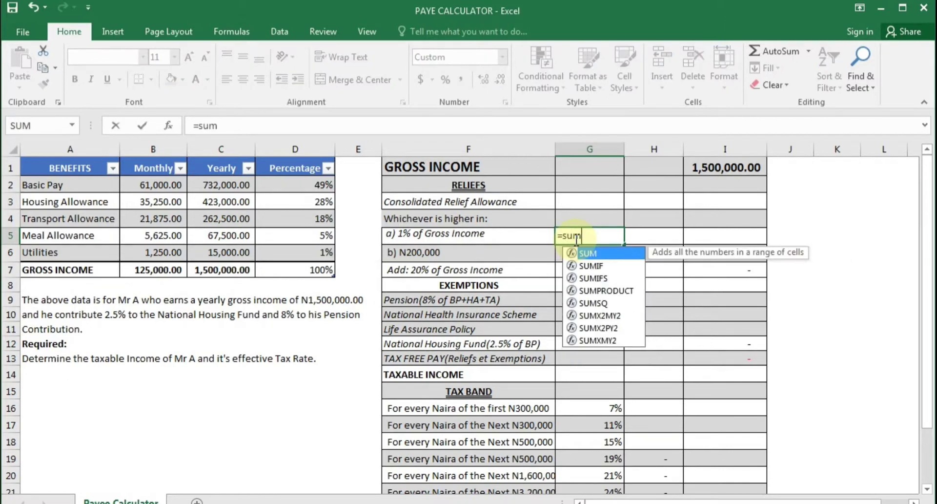
text(()
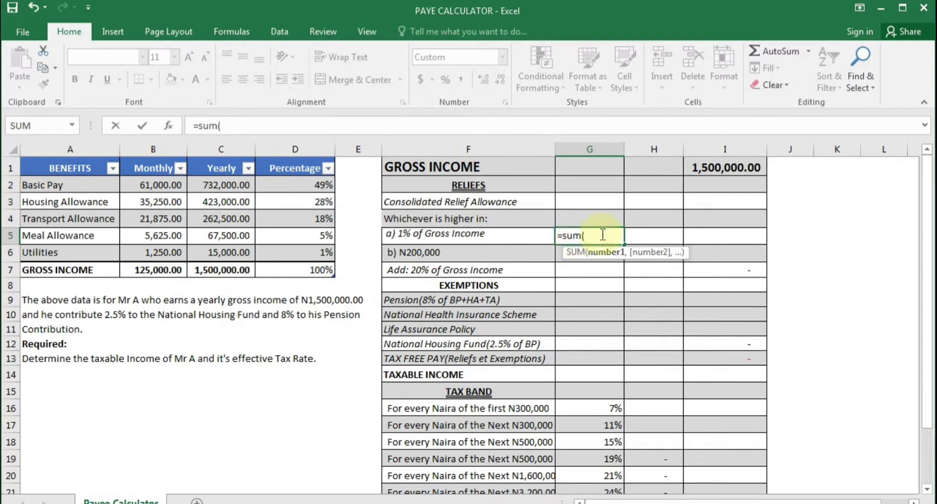
click(727, 168)
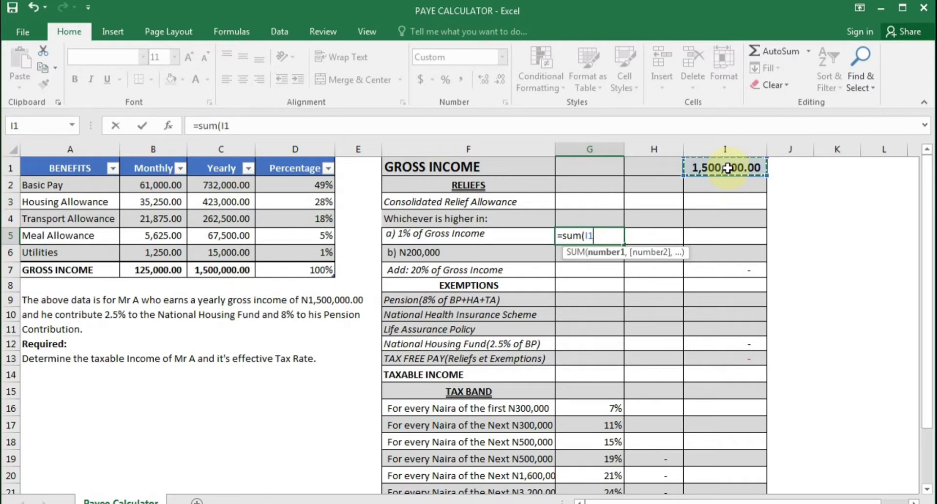
text(*1/100)
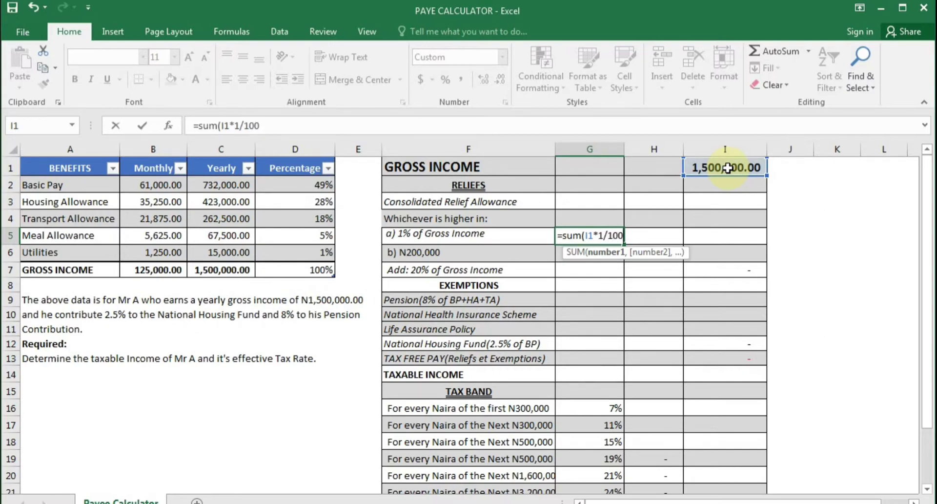
text())
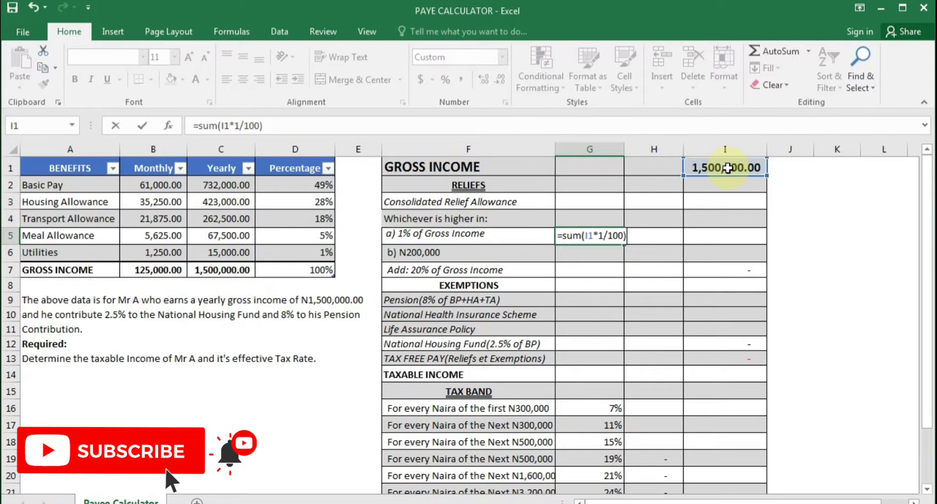
key(Return)
key(Return)
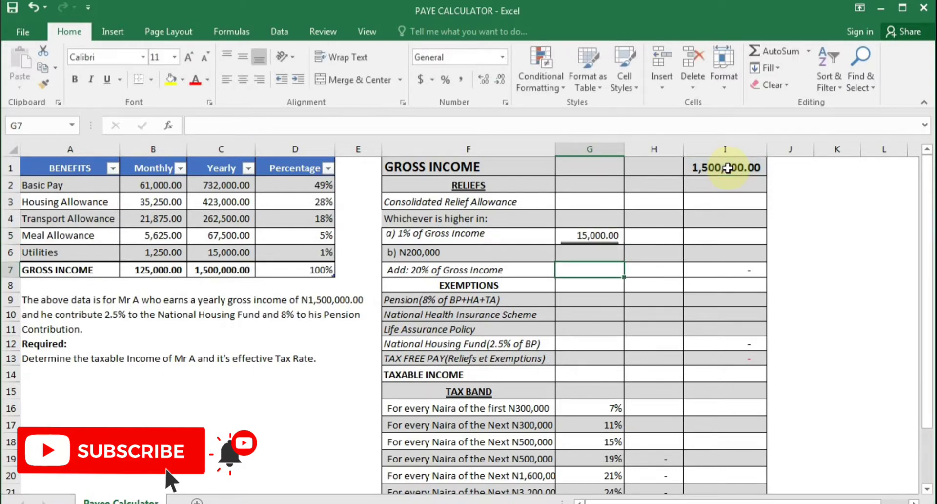
click(607, 234)
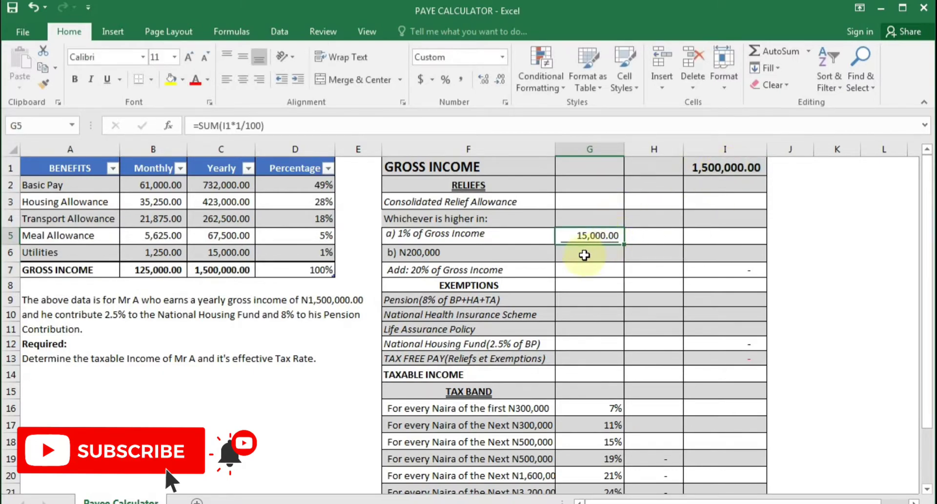
Step: Enter 200,000 in G6 as the fixed relief amount for option b
click(584, 255)
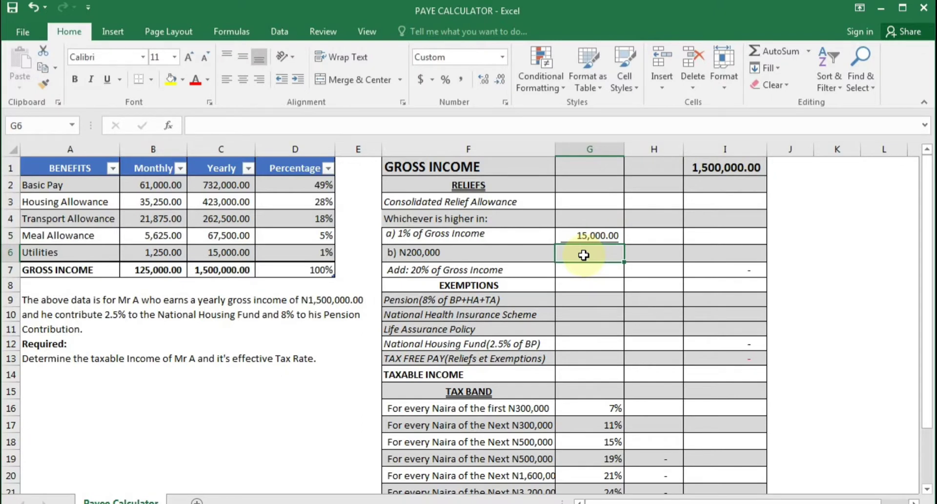
text(2)
text(00)
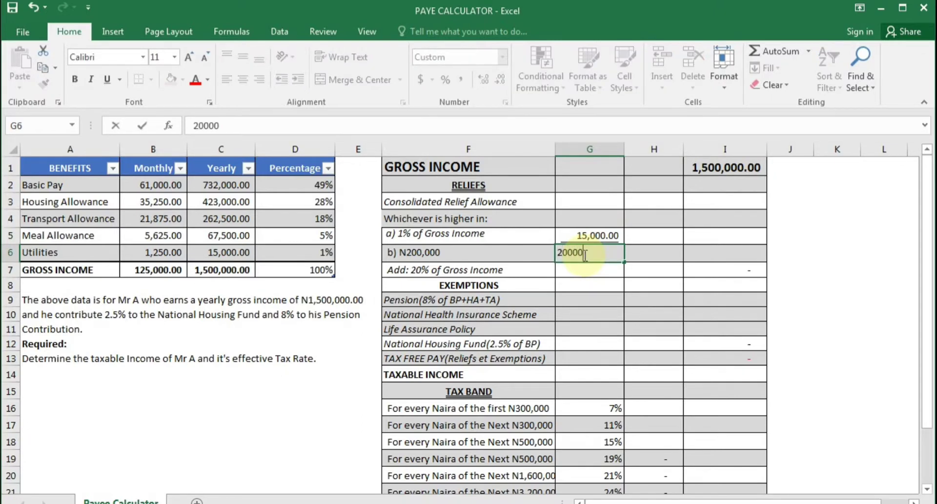
text(,00)
key(Return)
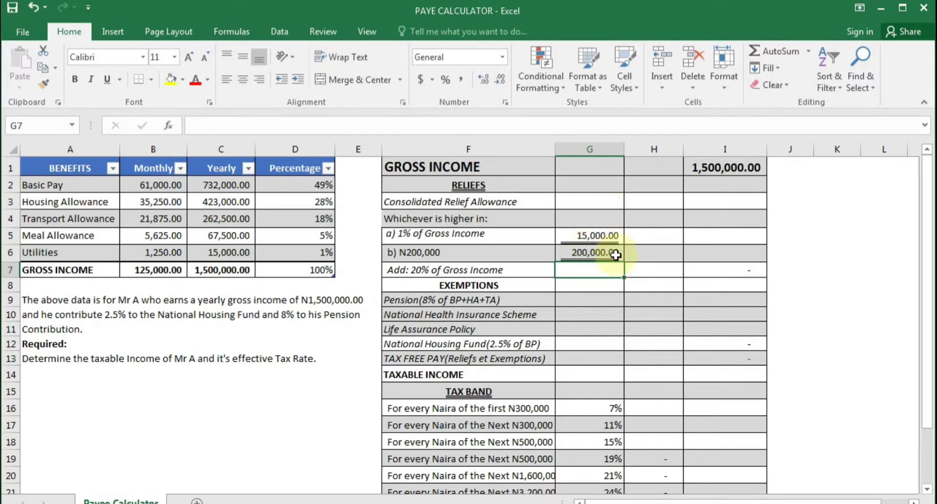
Step: Carry the higher relief into H6 with =G6, and clear the old contents of I7:I13
click(663, 258)
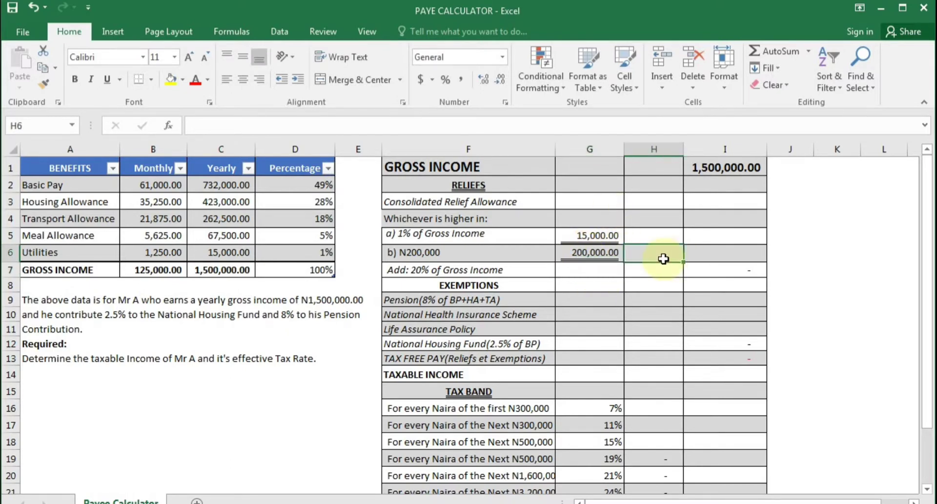
text(=)
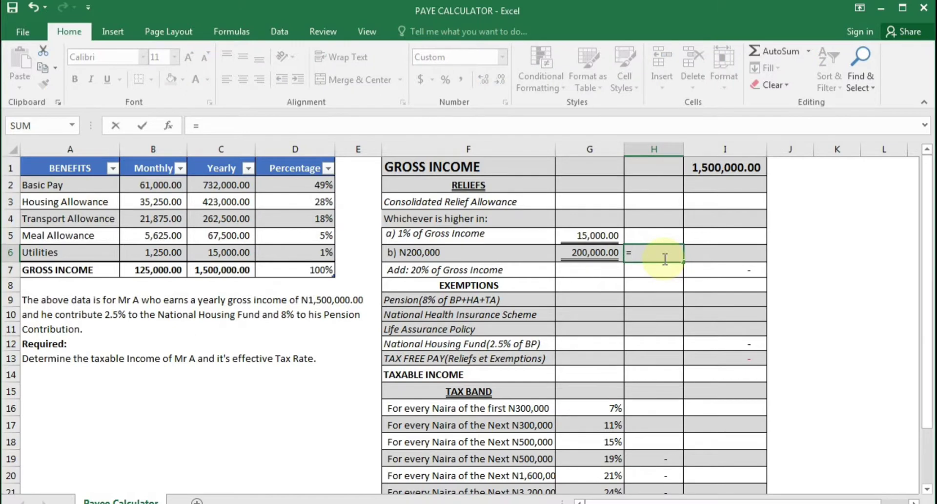
click(592, 252)
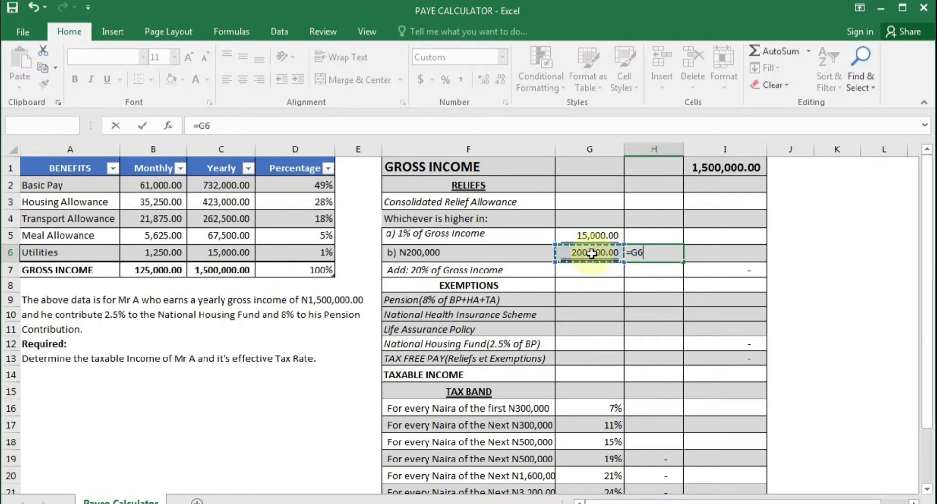
key(Return)
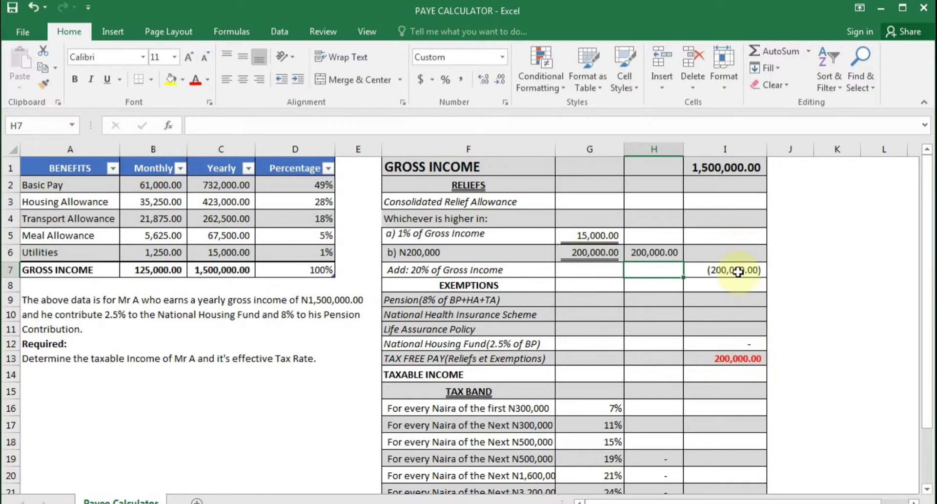
drag(737, 271, 735, 354)
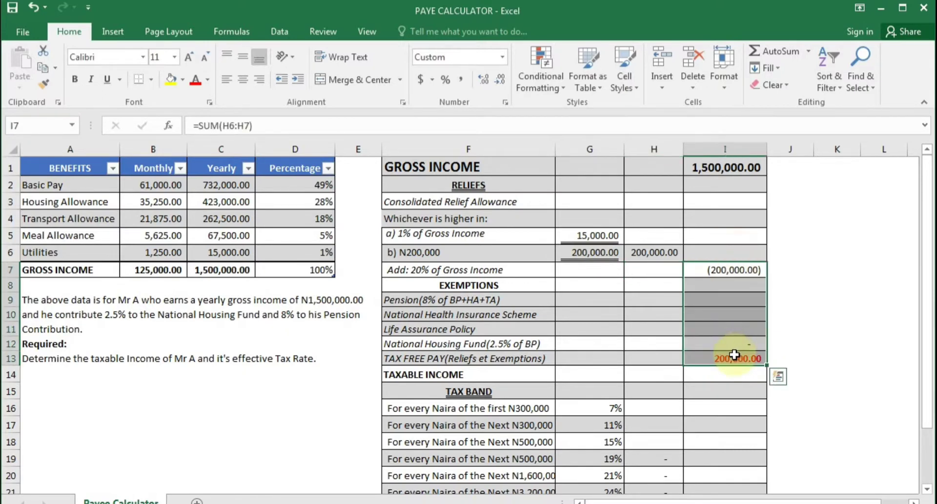
key(Delete)
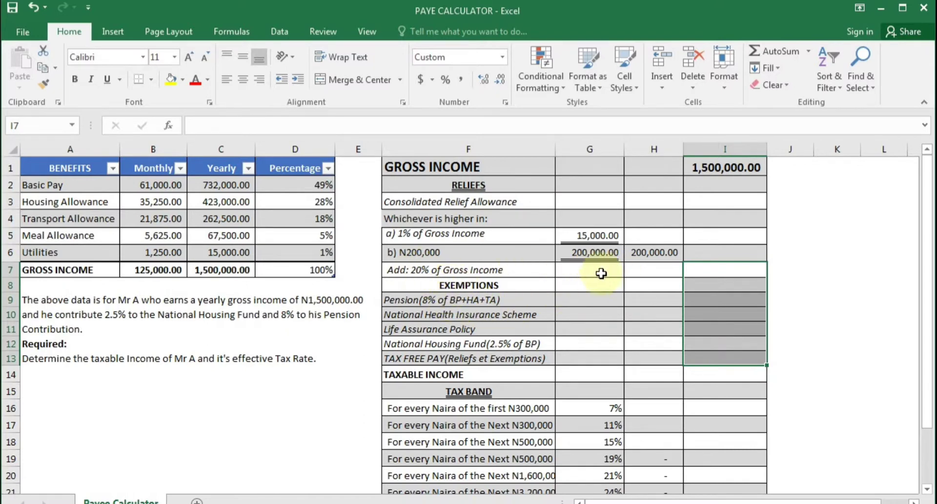
Step: Try the formula =SUM(I1/20/100) in H7 for the 20% of gross income, and delete it again
click(647, 271)
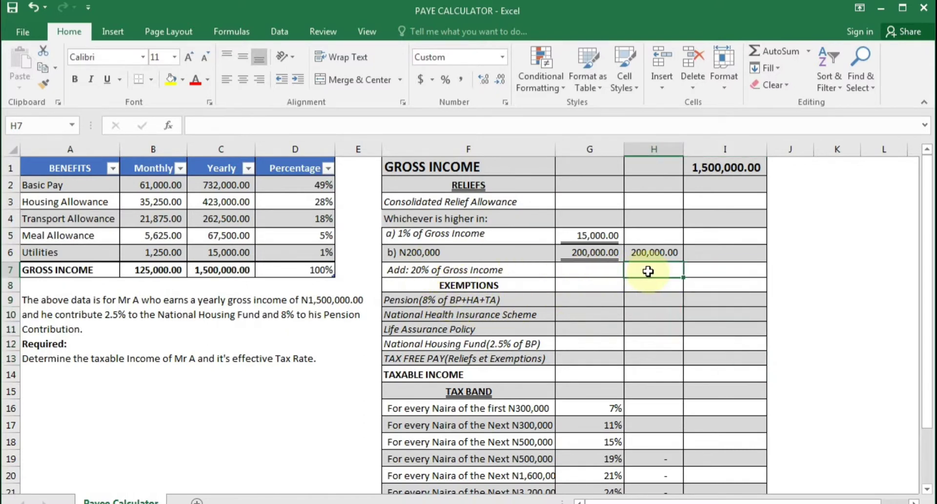
text(=sum)
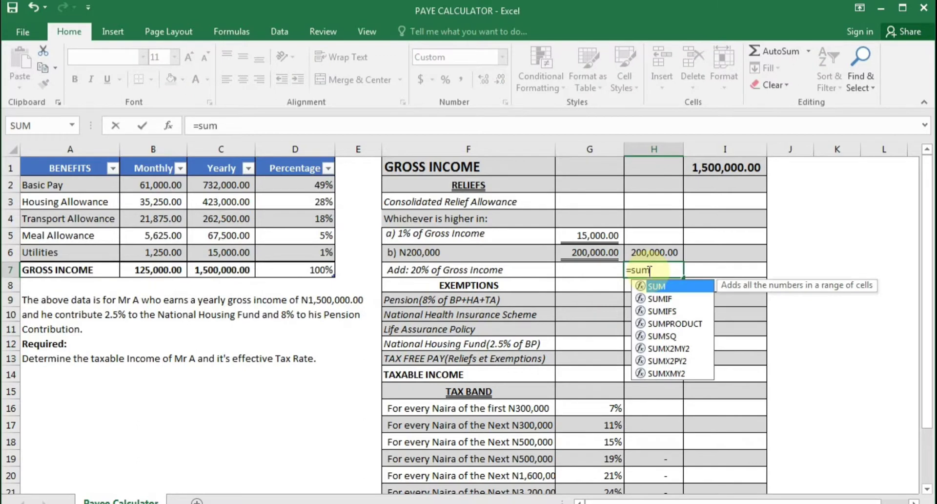
text(()
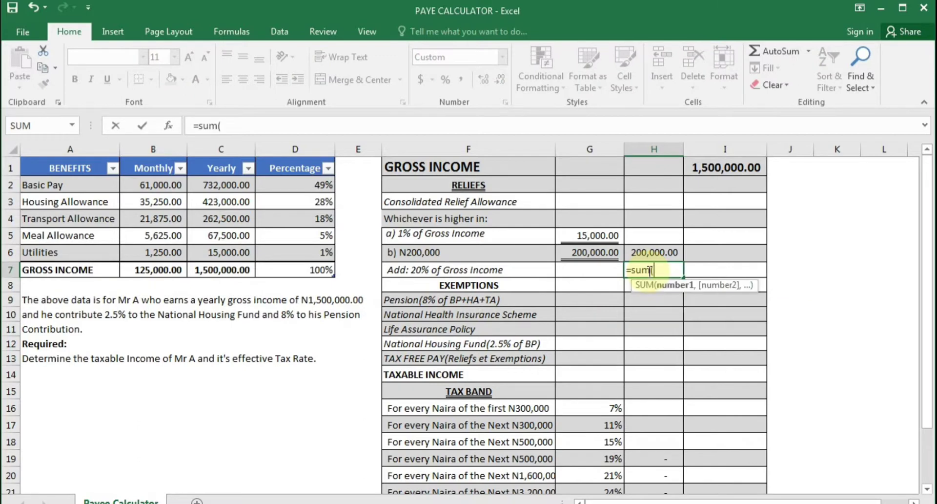
click(731, 168)
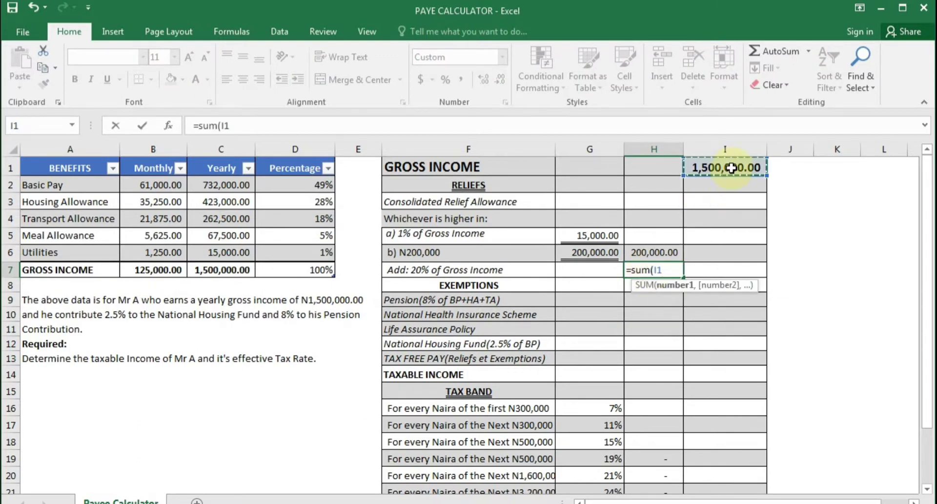
text(/20)
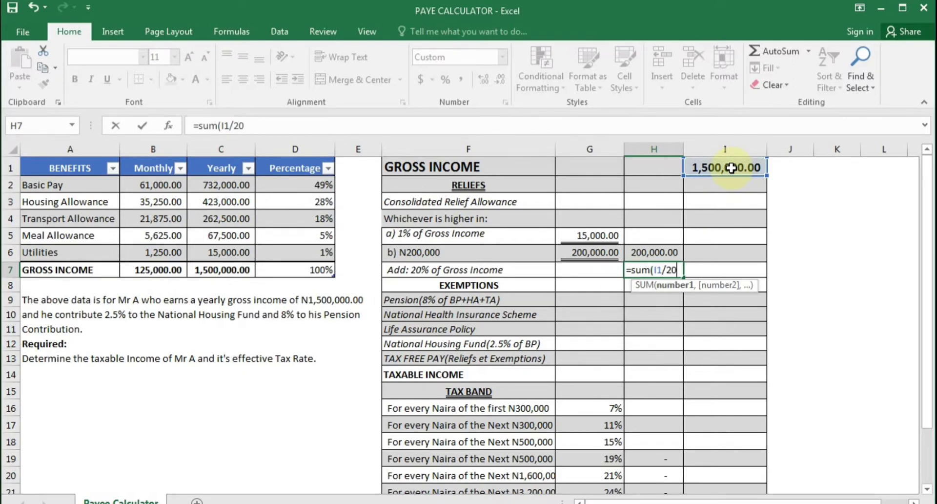
text(/100)
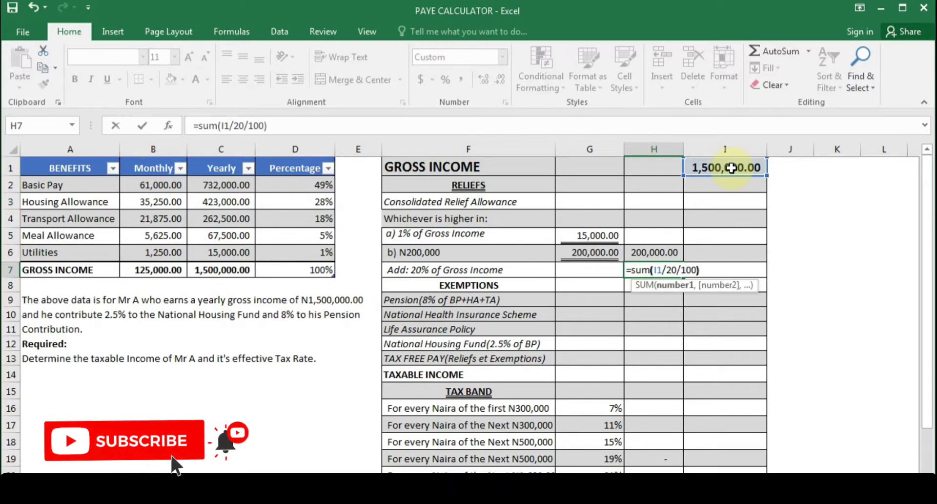
text())
key(Return)
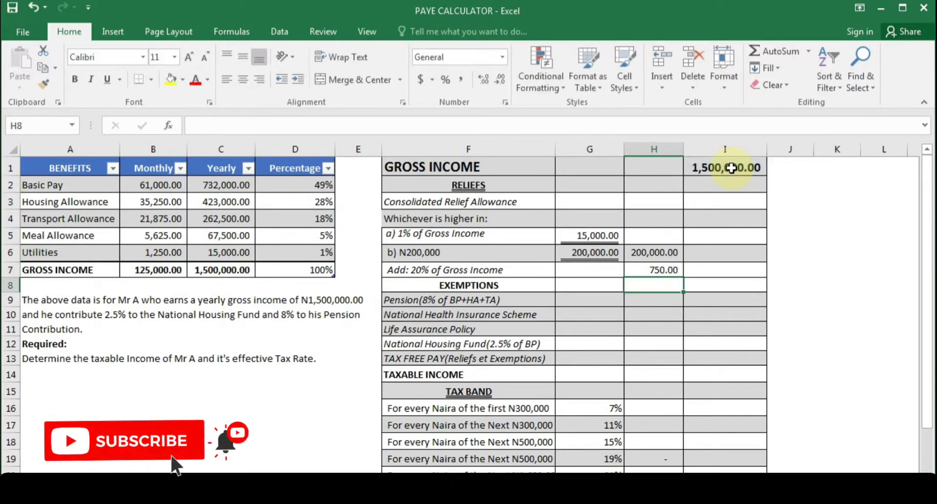
click(663, 272)
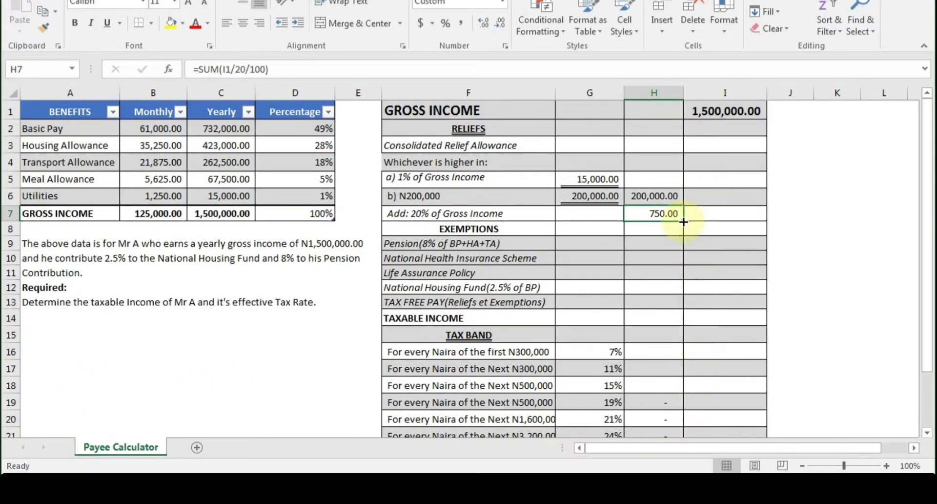
key(Delete)
Step: Calculate 20% of gross income in H7 with the formula =SUM(I1*20/100)
text(s)
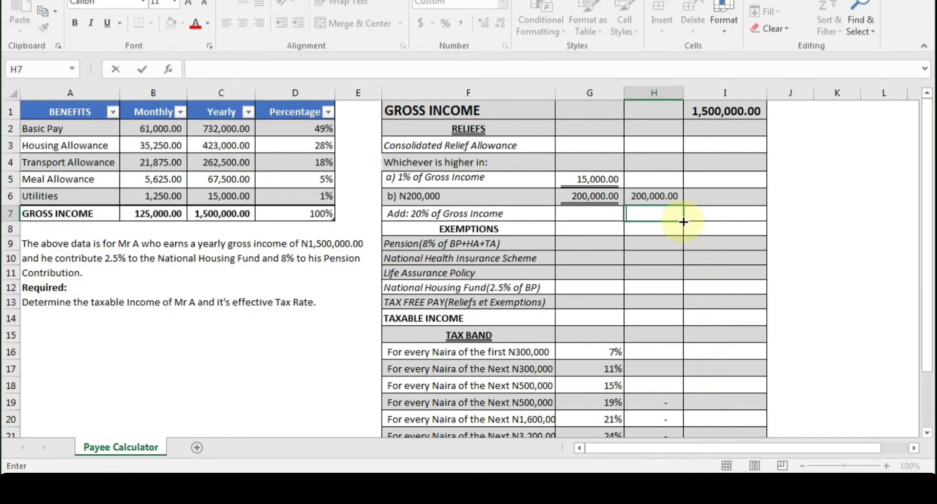
text(=sum()
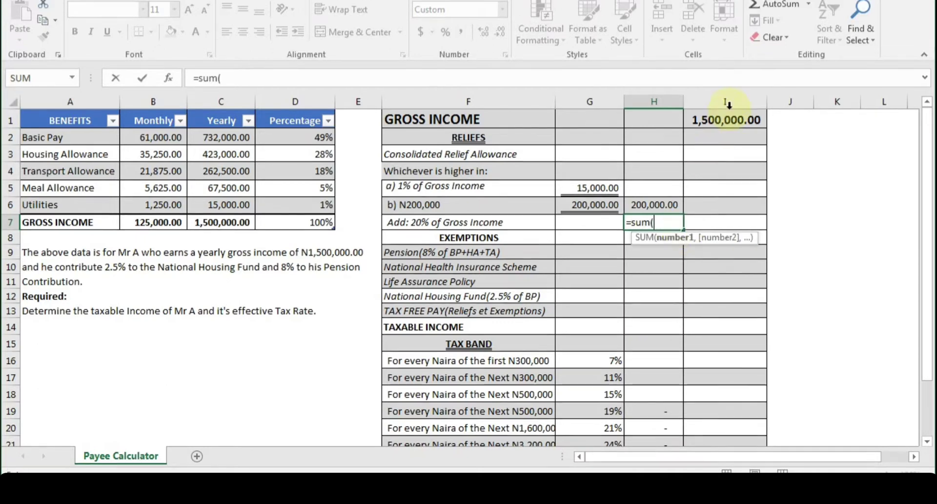
click(720, 112)
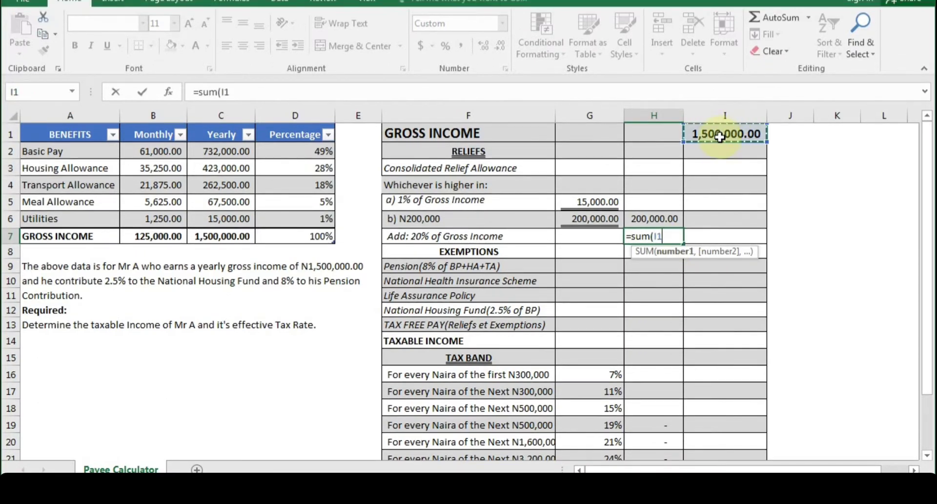
text())
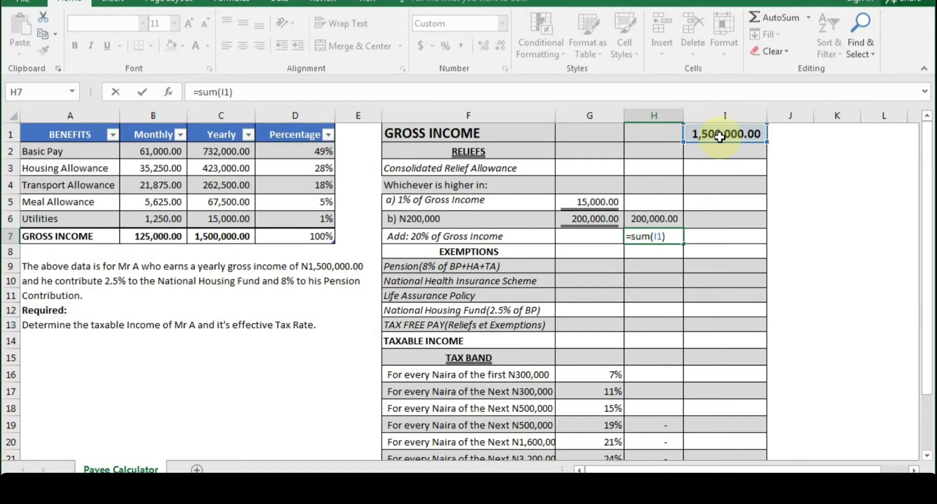
key(BackSpace)
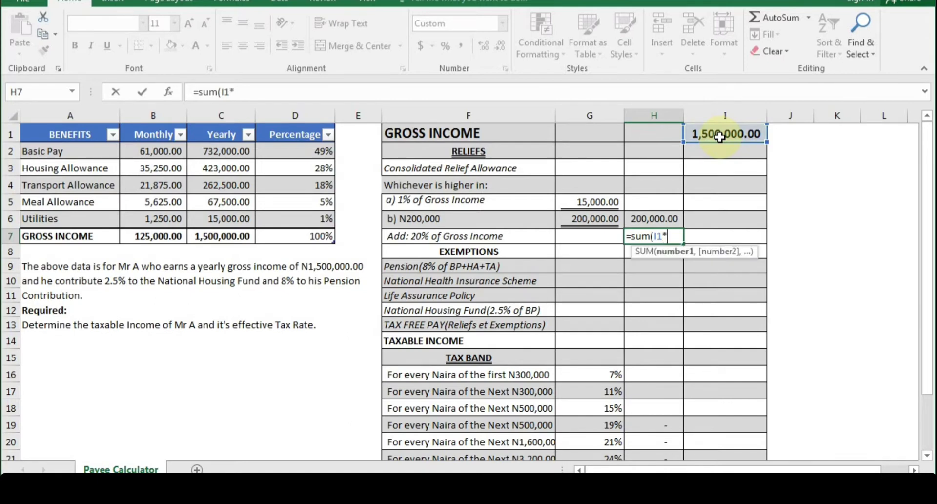
text(*20/100)
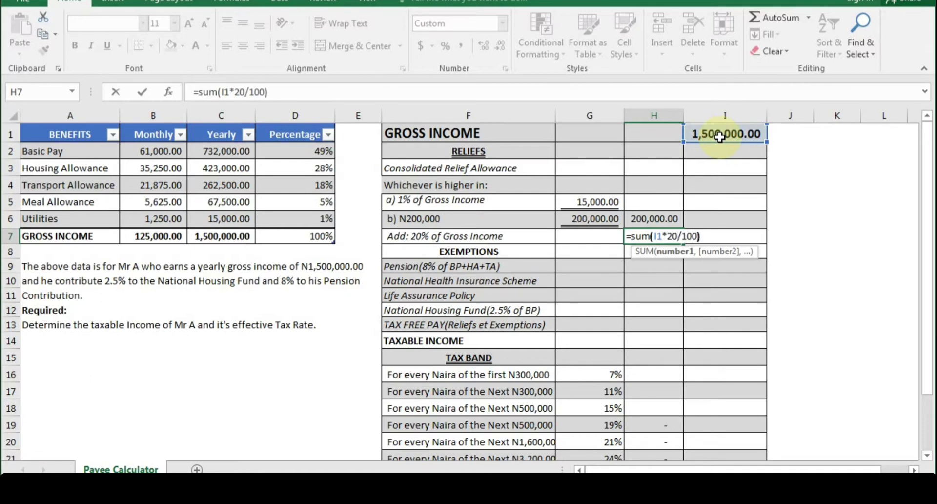
key(Return)
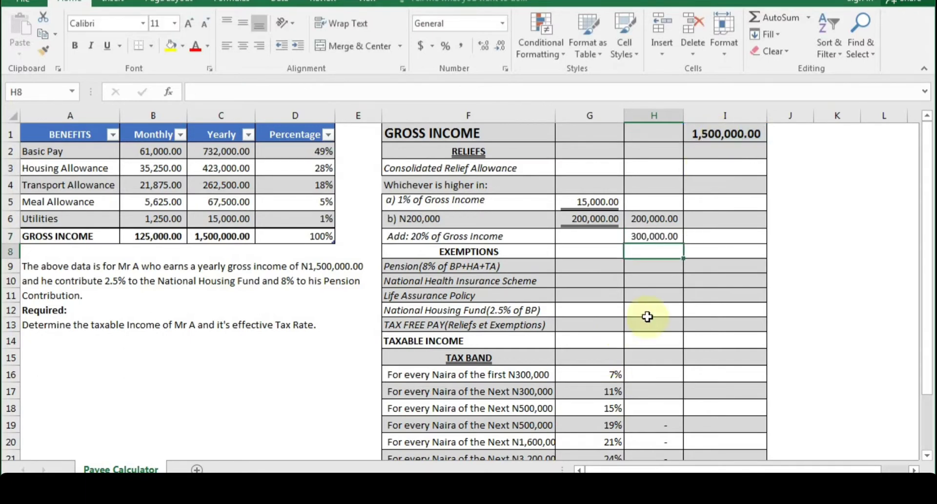
Step: Total the consolidated relief allowance in I7 with the formula =SUM(H6:H7)
click(730, 236)
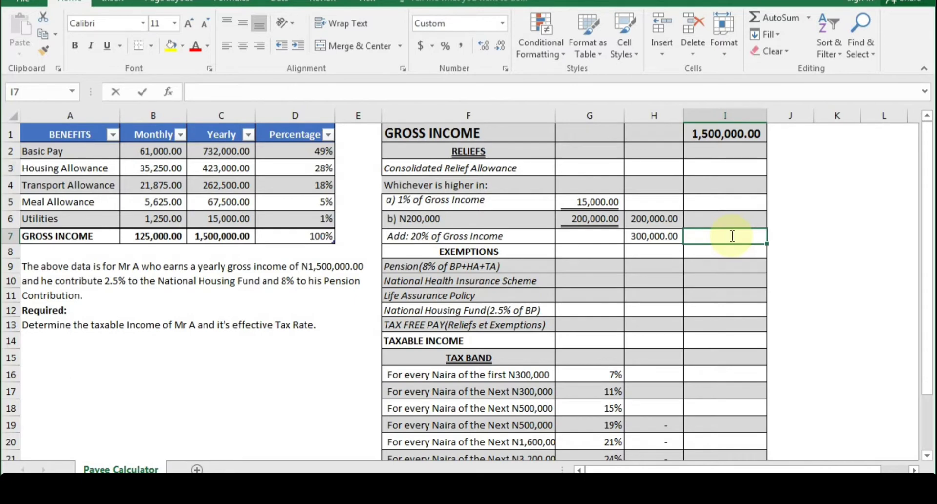
text(=sum()
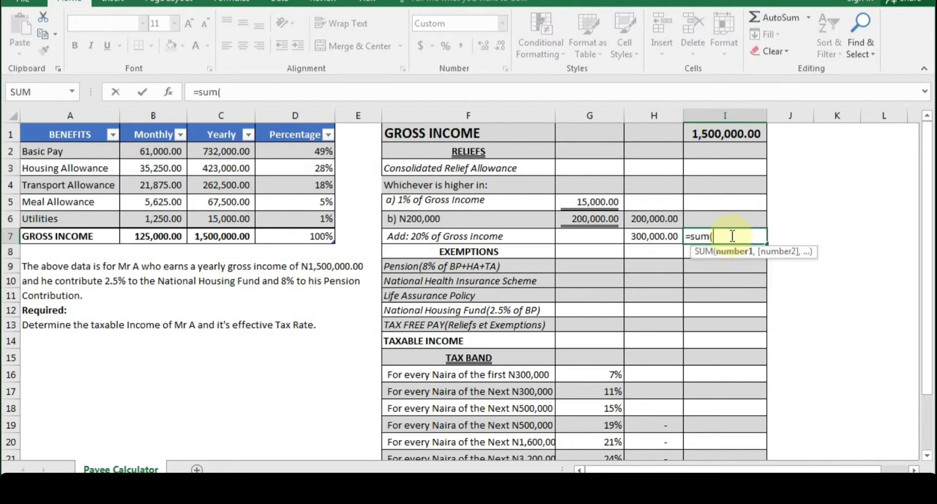
drag(654, 217, 659, 239)
key(Return)
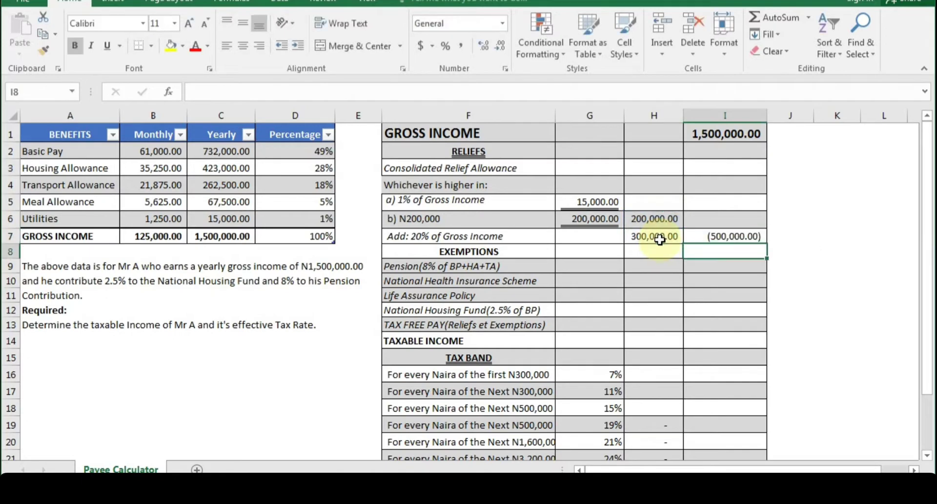
click(745, 238)
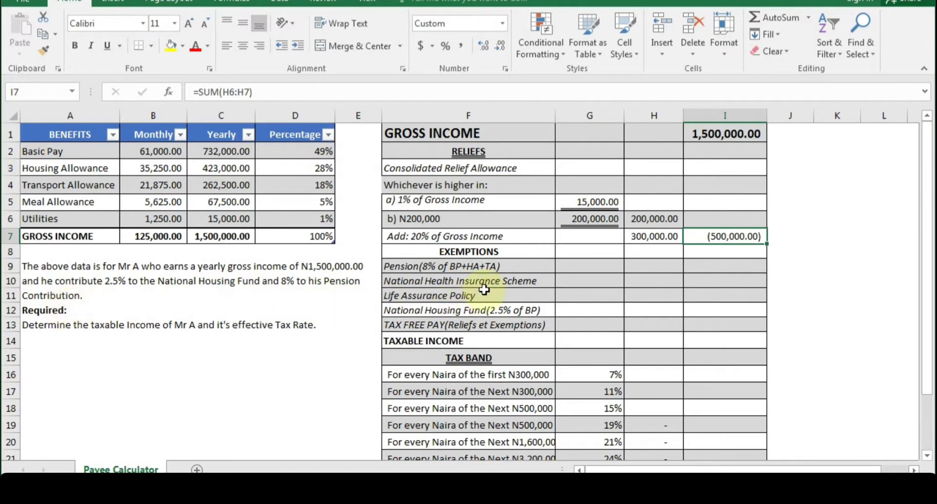
Step: Calculate the pension exemption in H9 as 8% of yearly basic, housing and transport pay with =SUM(C2:C4)*8/100
click(630, 267)
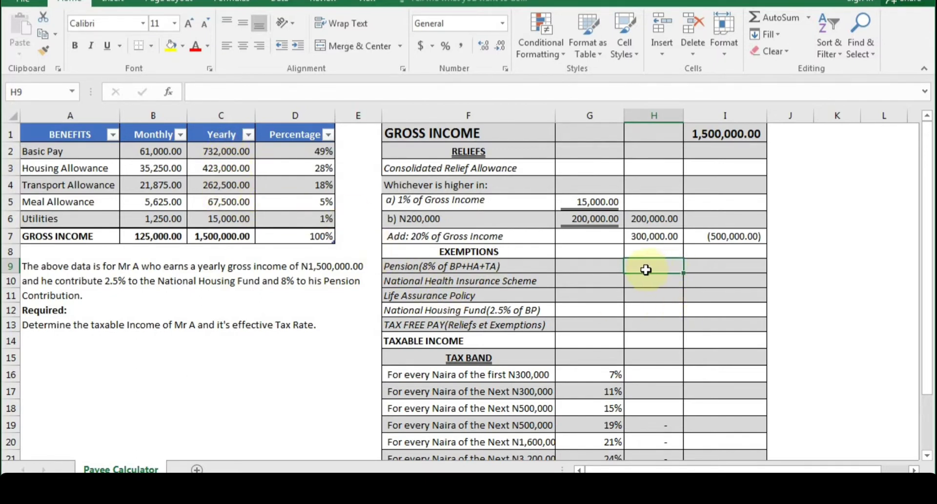
text(=sum)
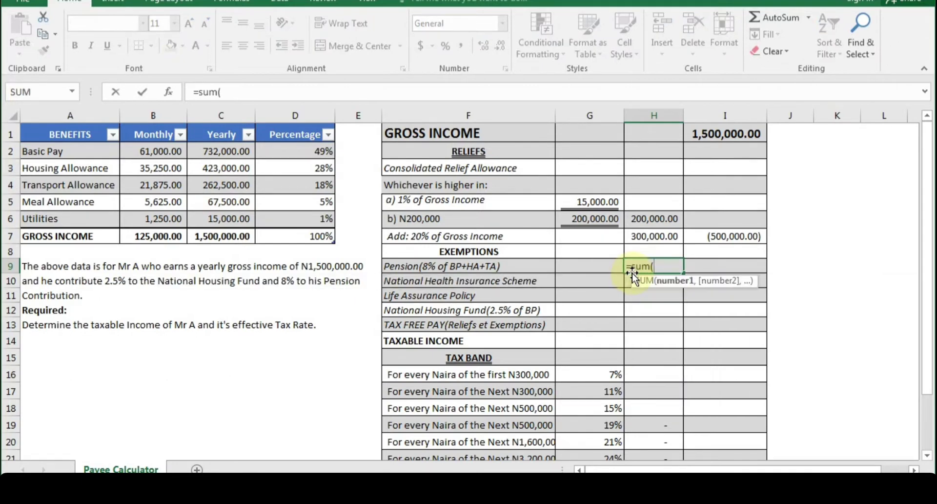
text(()
click(241, 151)
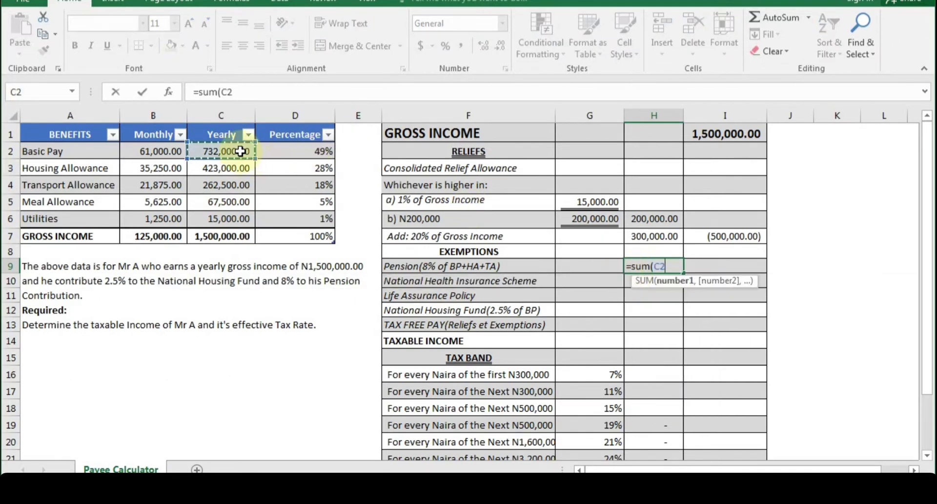
drag(241, 152, 235, 178)
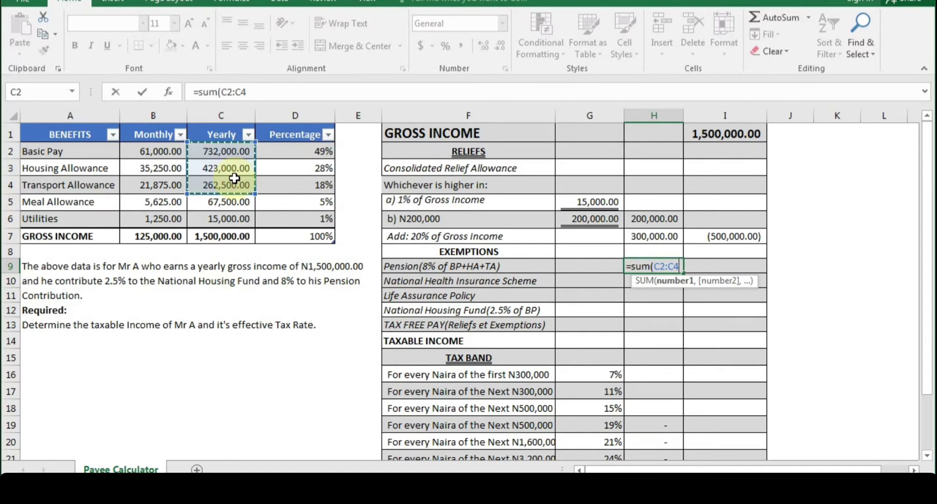
text())
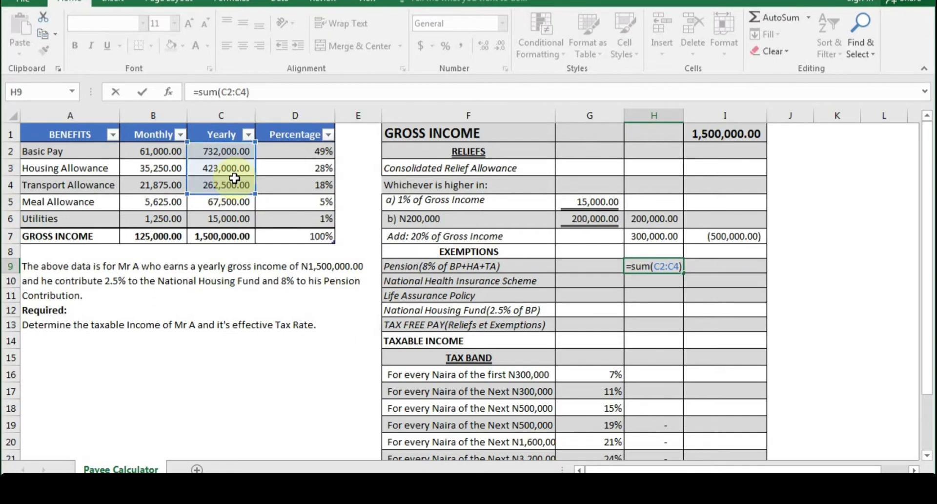
text(8)
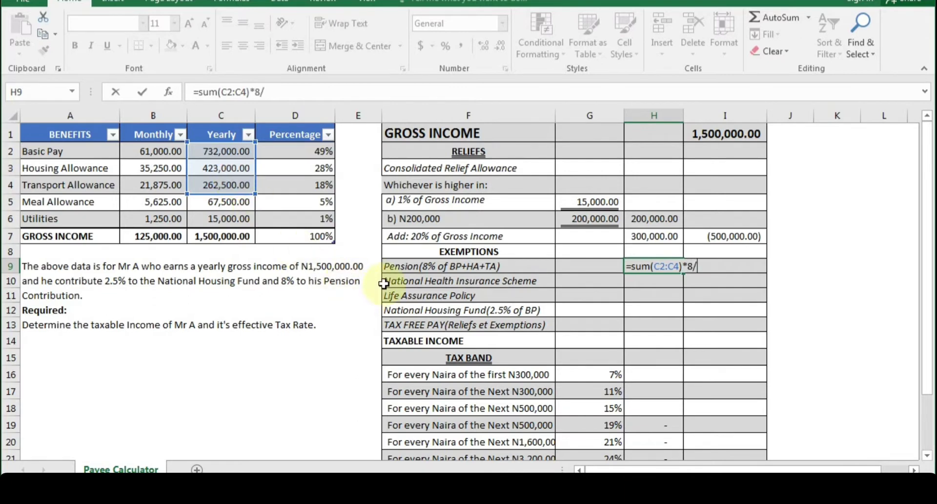
text(/100)
key(Return)
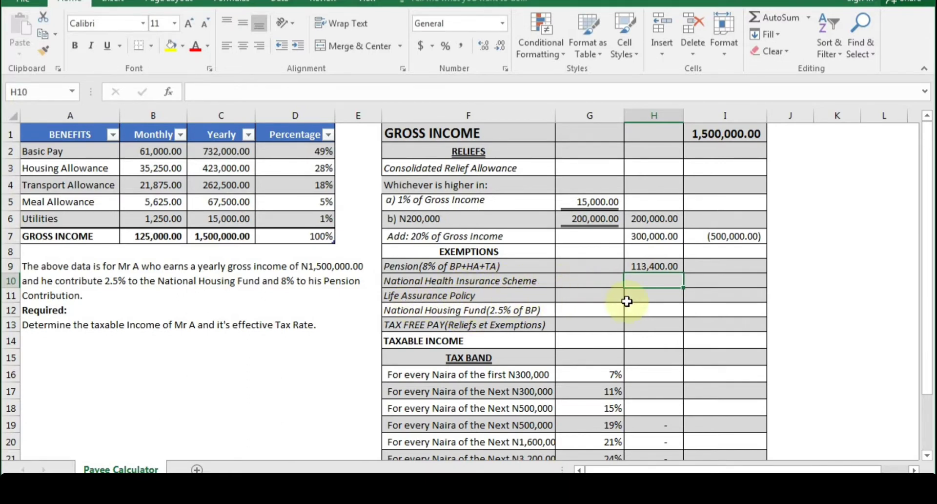
Step: Calculate the National Housing Fund exemption in H12 as 2.5% of yearly basic pay with =C2*2.5/100
click(654, 311)
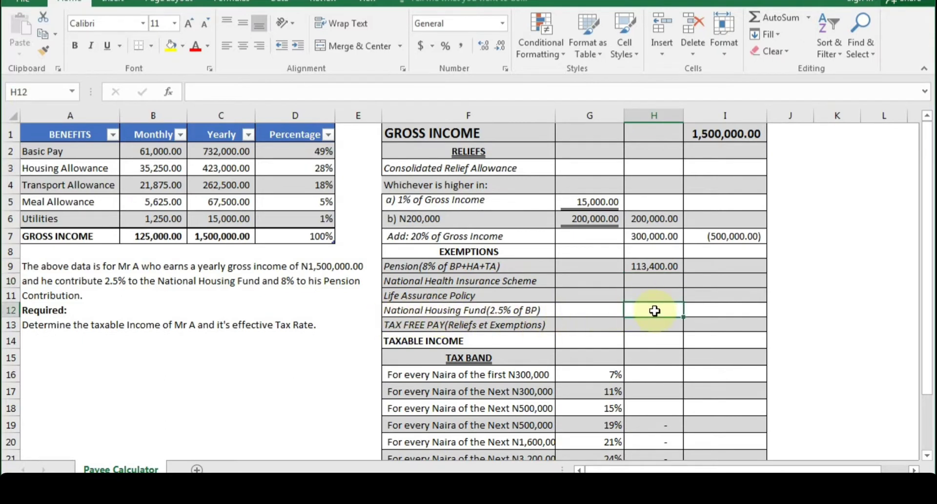
text(=)
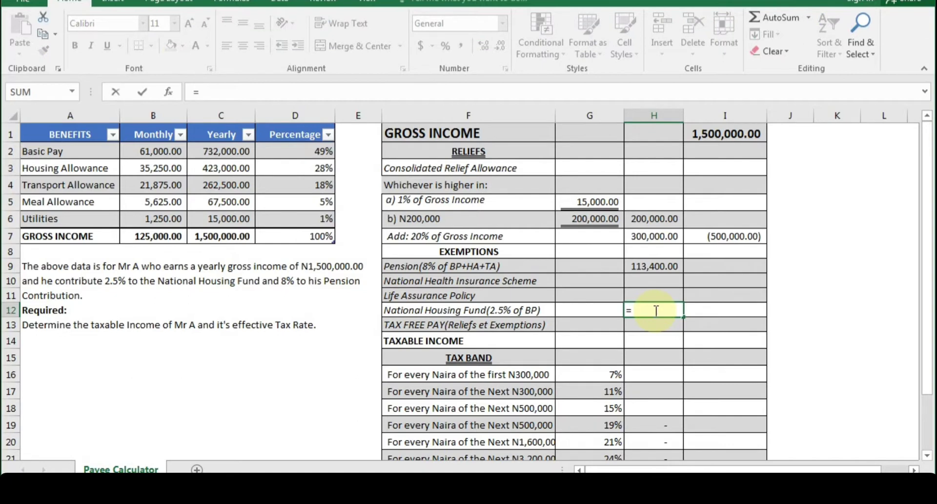
click(238, 152)
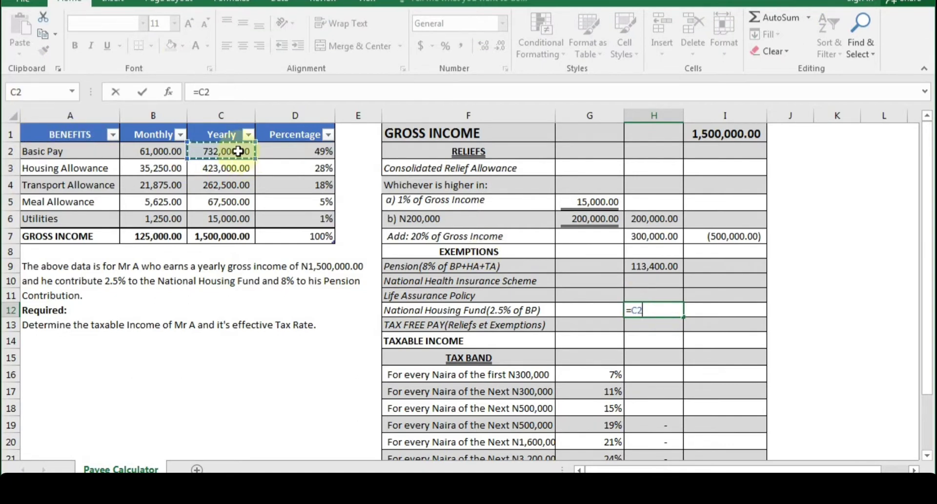
text(*2)
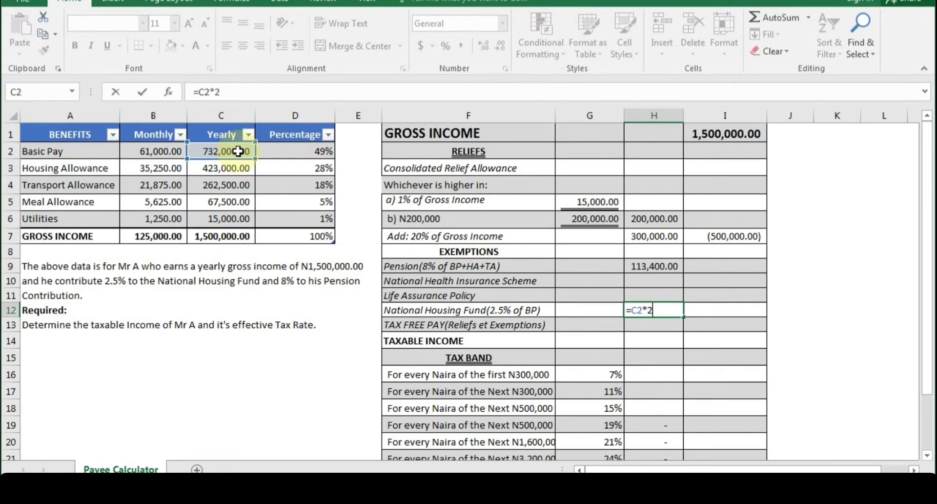
text(.5/100)
key(Return)
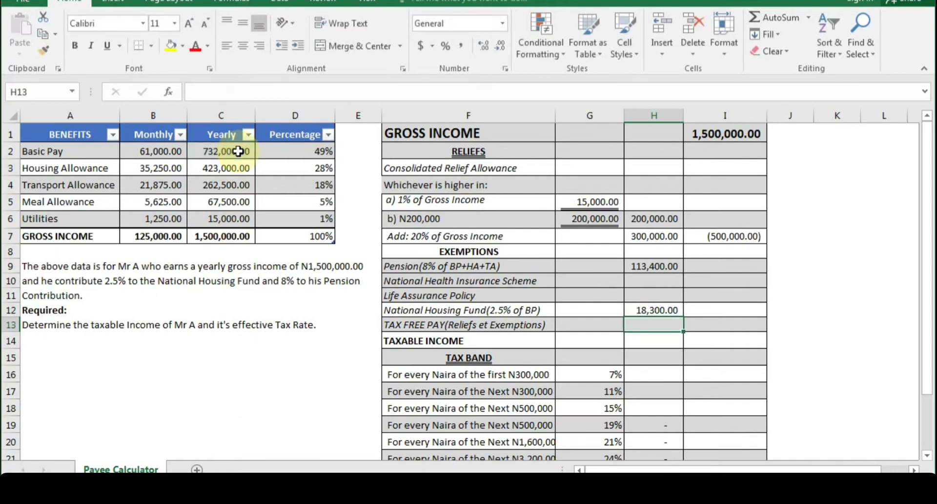
click(663, 310)
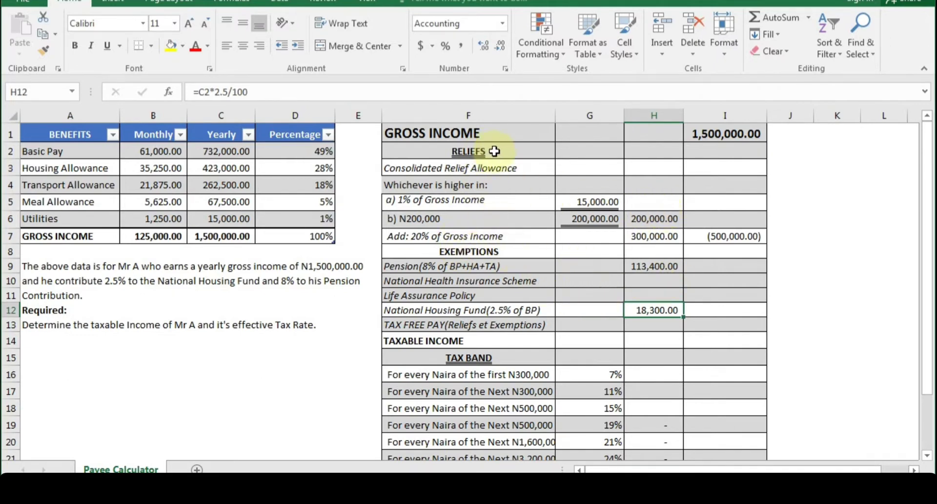
Step: Total the exemptions in I12 with the formula =SUM(H9:H12)
click(713, 329)
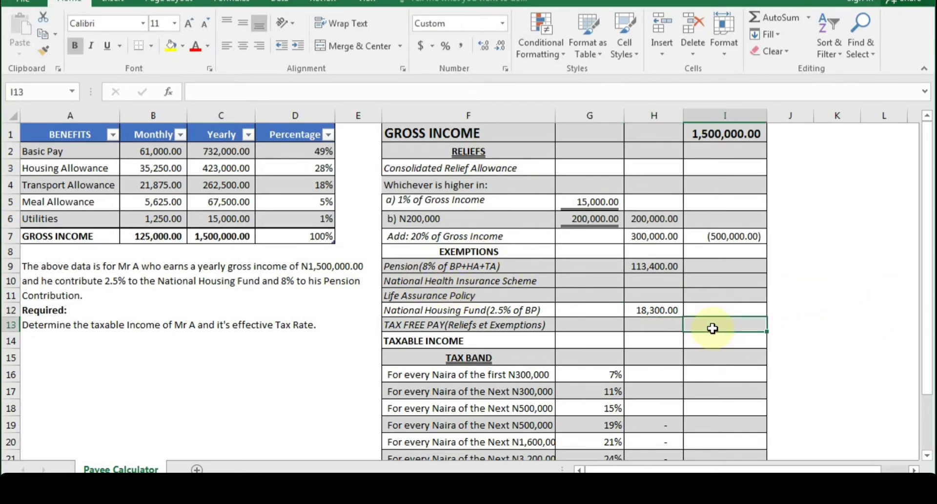
key(Up)
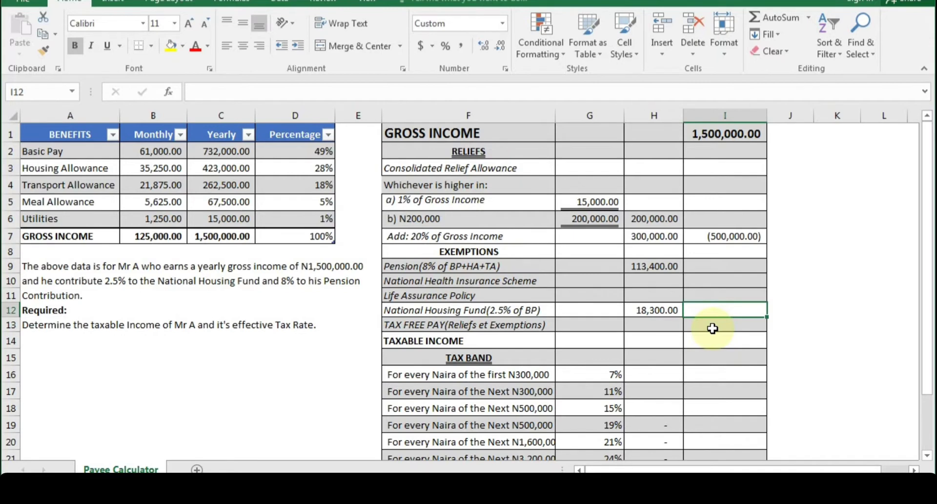
text(=su)
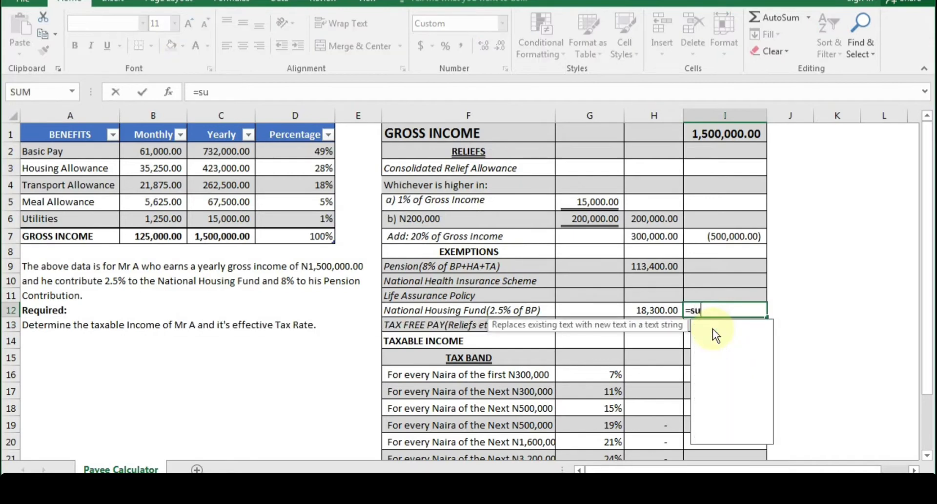
text(m()
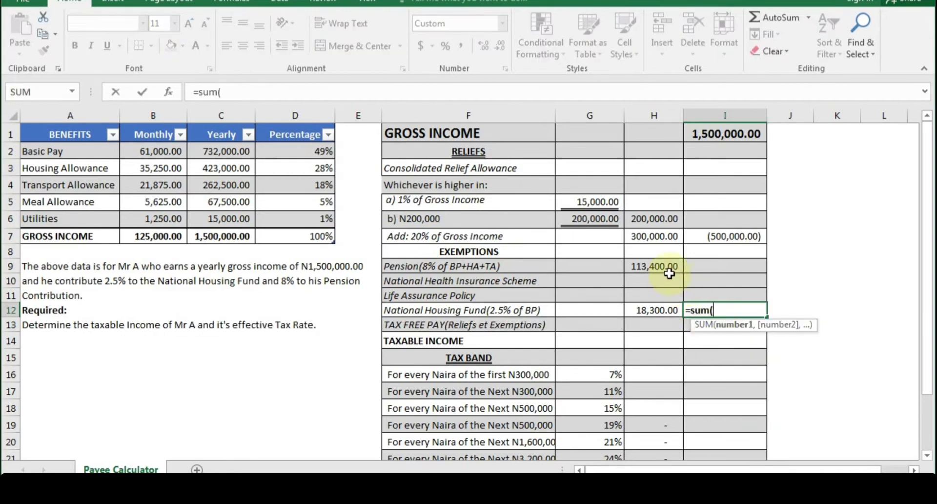
drag(662, 266, 655, 310)
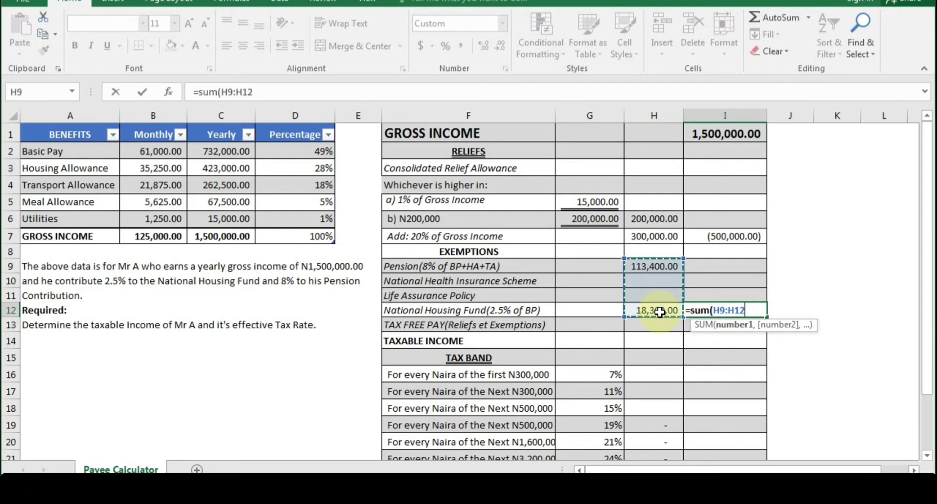
key(ctrl+Return)
key(Return)
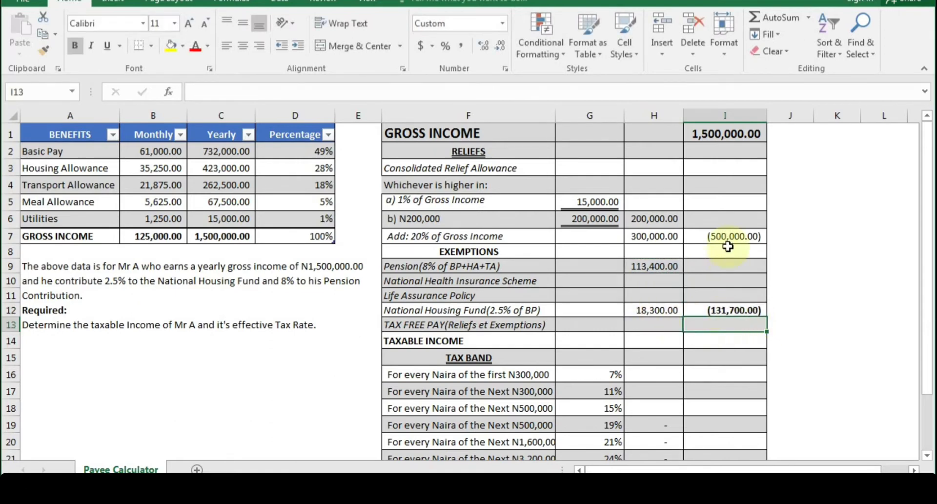
Step: Calculate the tax free pay in I13 by adding the reliefs and exemptions with =I7+I12
text(=)
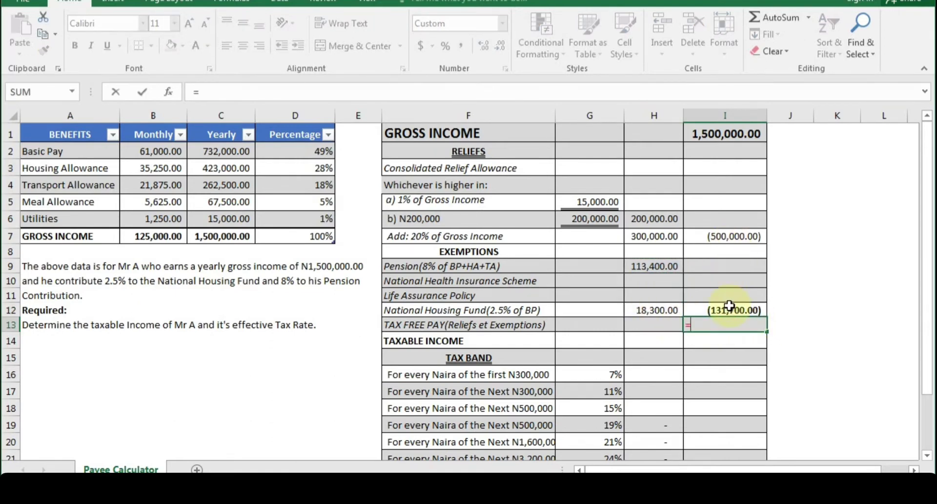
click(724, 237)
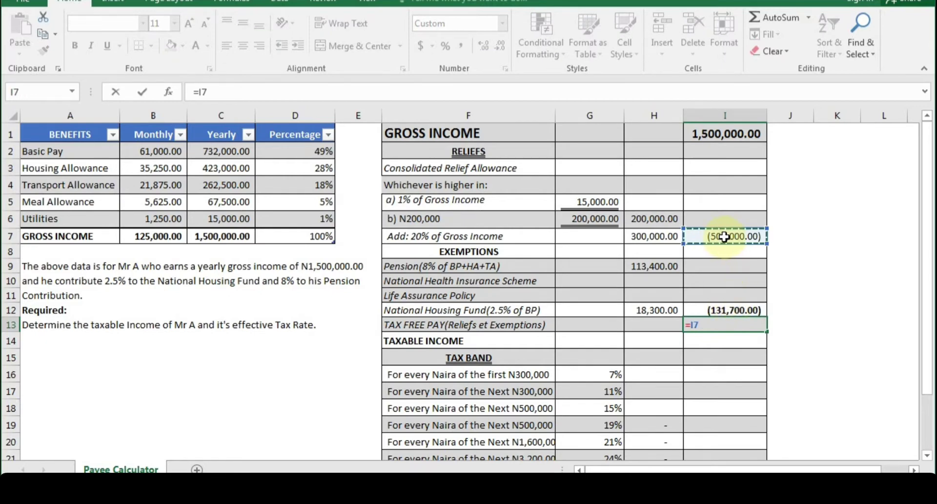
text(+)
click(734, 308)
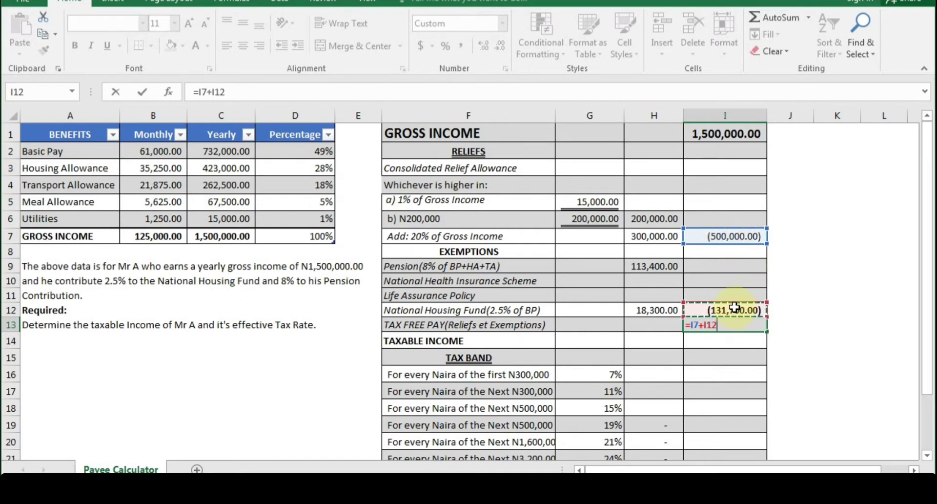
key(Return)
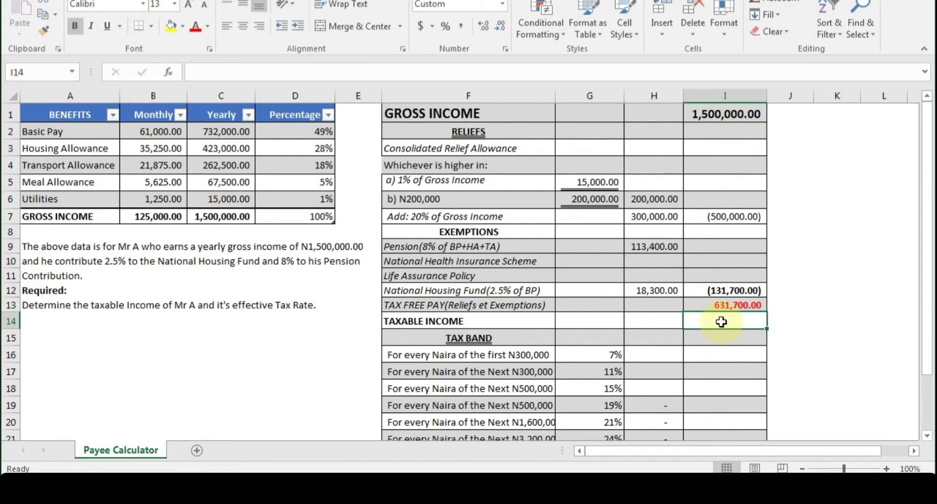
text(=)
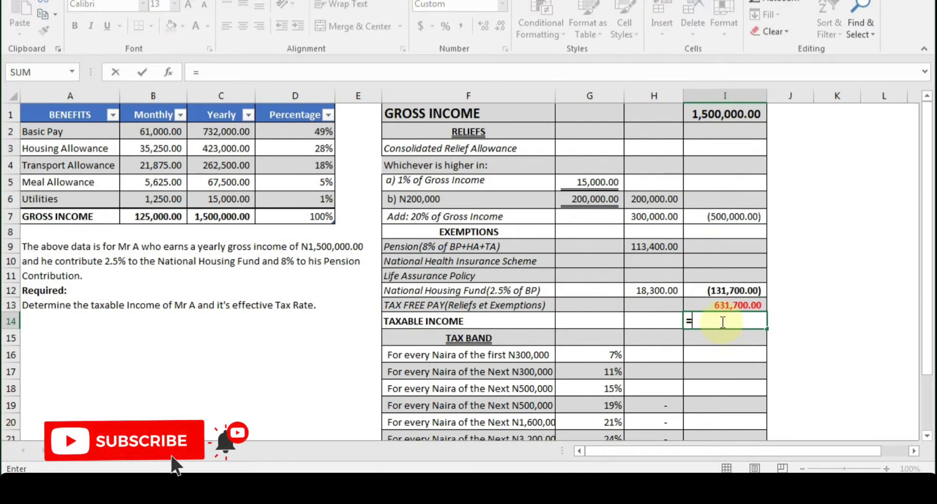
click(732, 115)
click(725, 261)
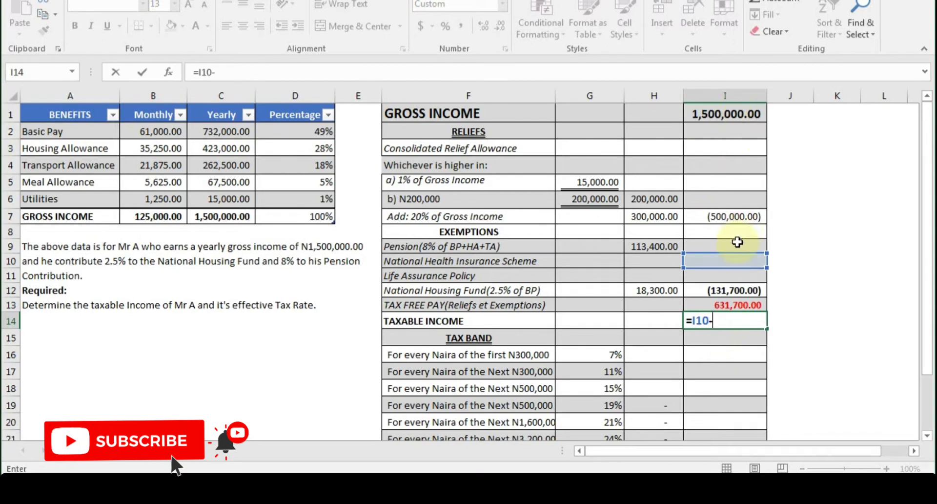
text(-)
click(728, 304)
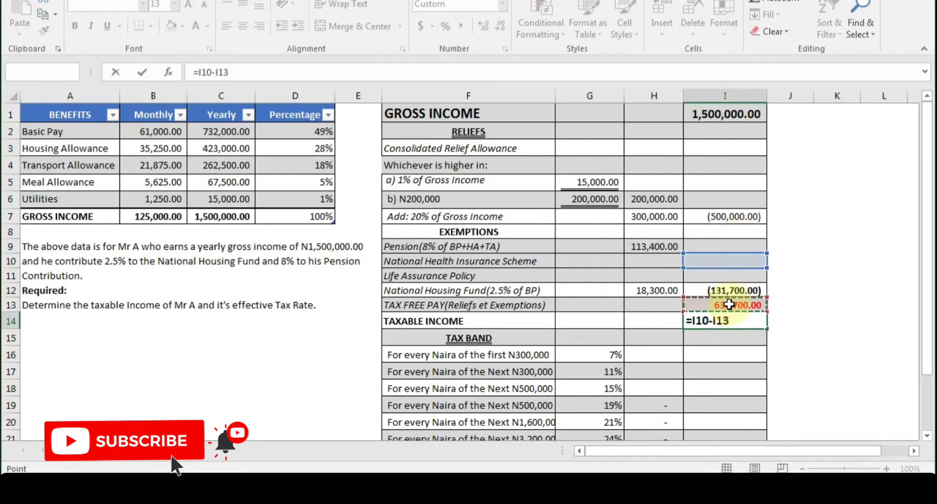
key(Return)
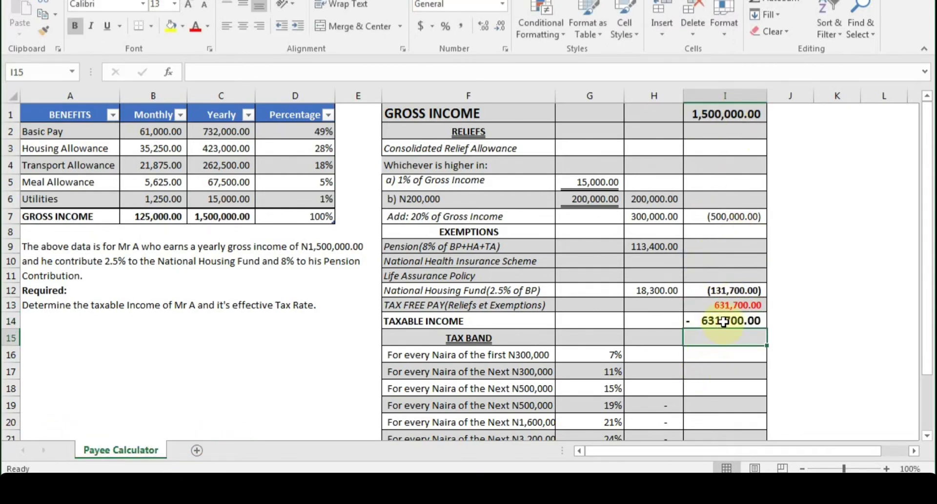
click(723, 321)
key(Delete)
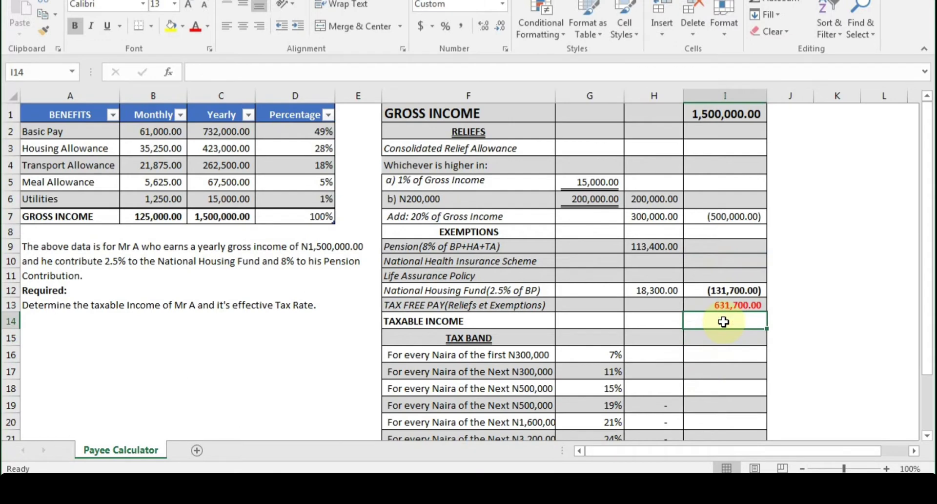
Step: Calculate the taxable income in I14 by subtracting the tax free pay from the gross income with =I1-I13
text(=)
click(742, 114)
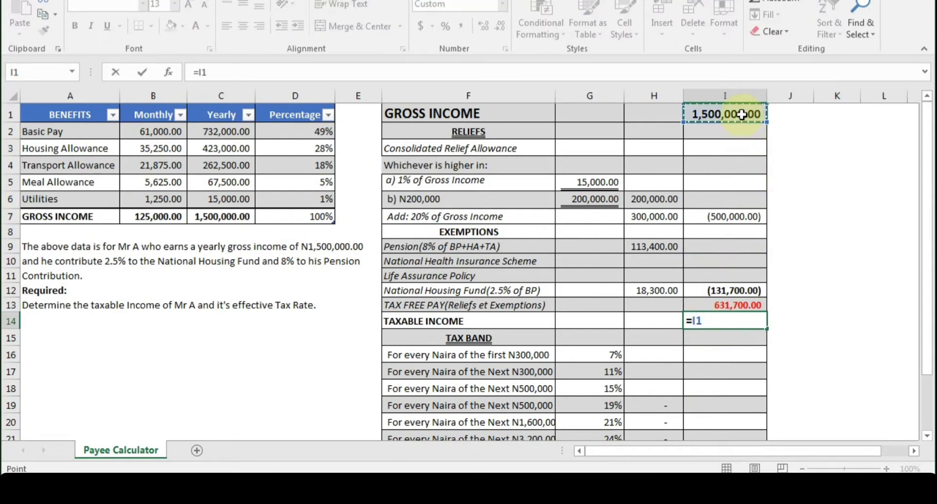
text(-0)
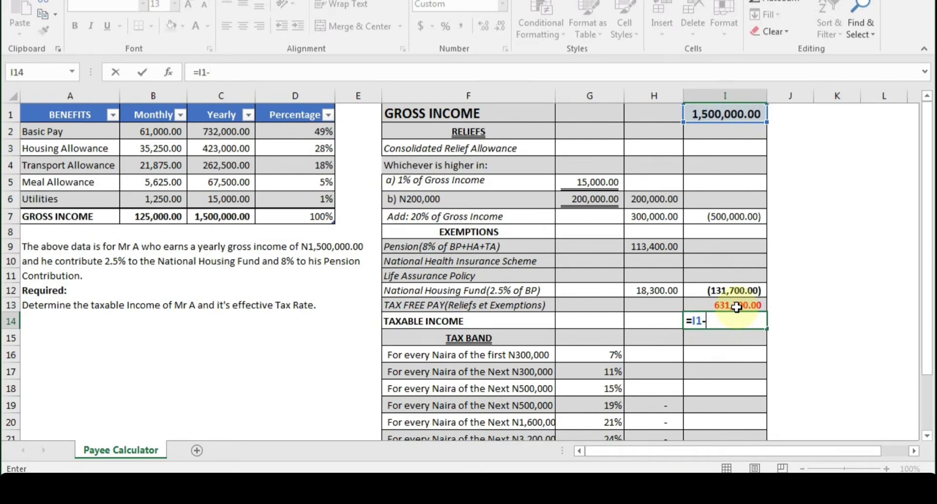
click(737, 303)
key(Return)
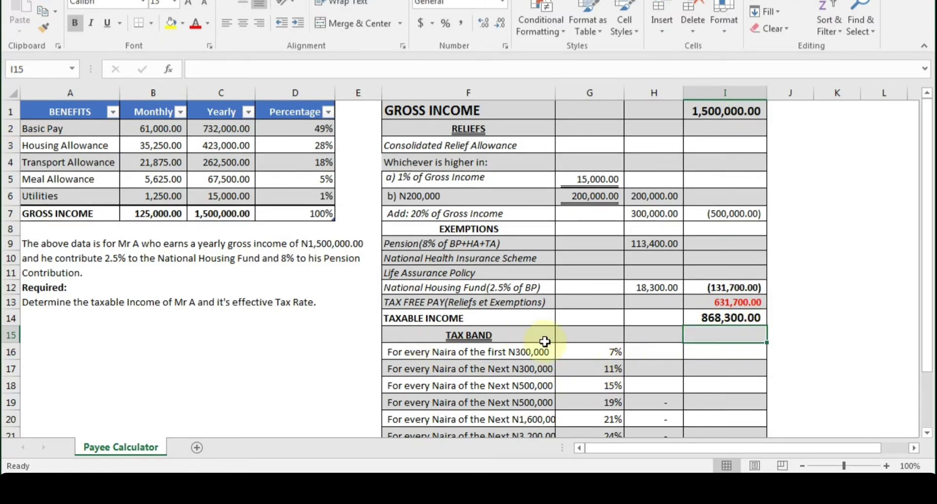
Step: Calculate the 7% tax on the first N300,000 in H16 with =SUM(300000*7/100)
scroll(541, 344, down, 1)
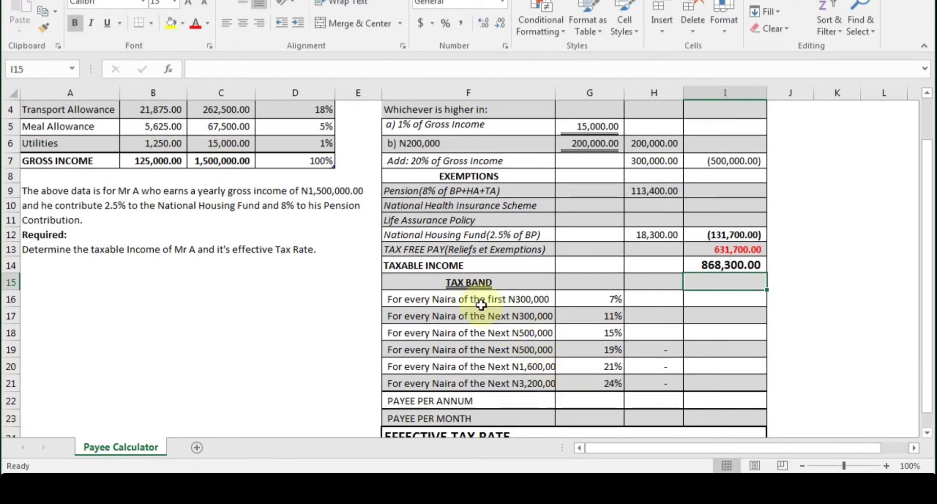
click(652, 299)
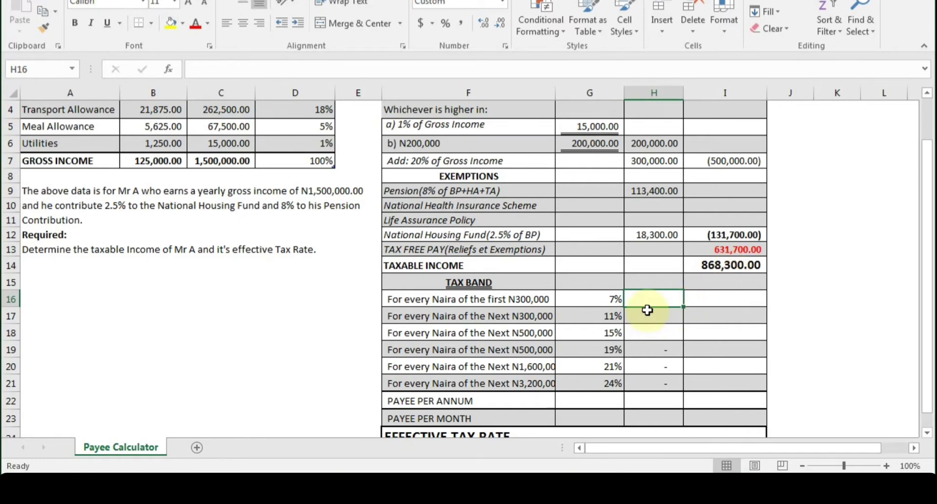
text(=s)
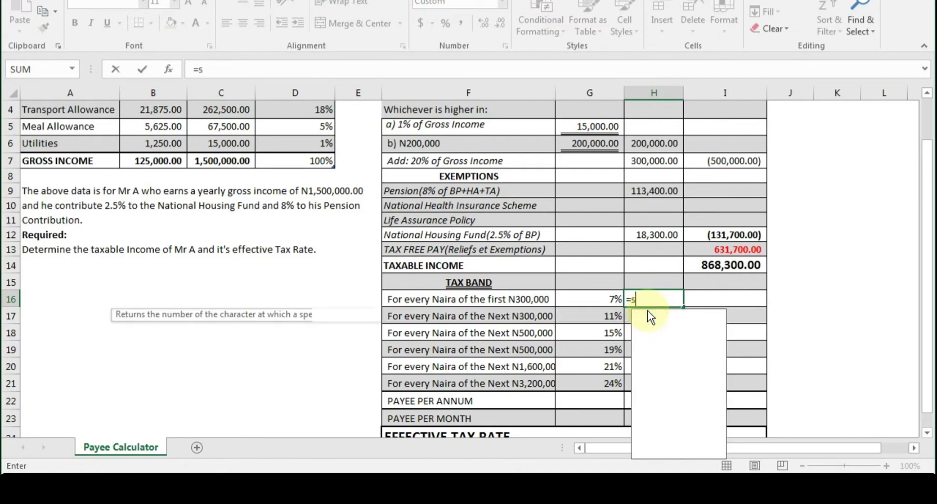
text(um()
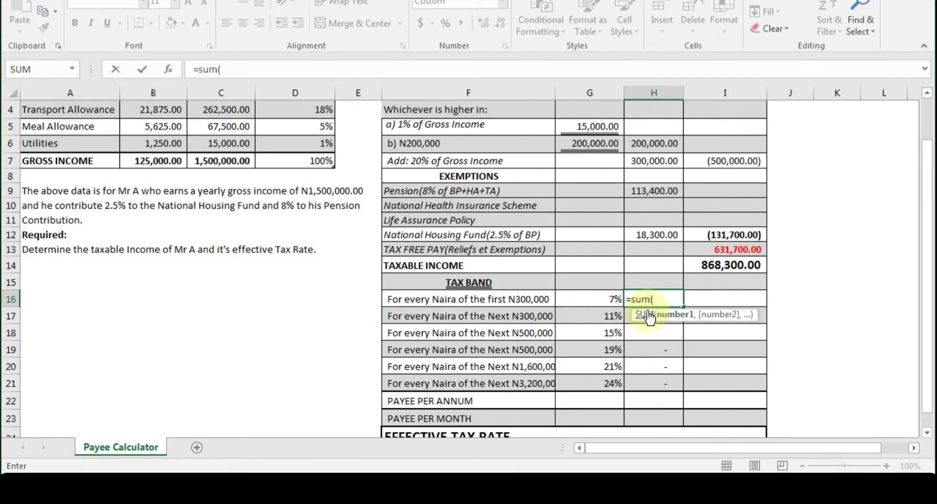
text(300000*7/100)
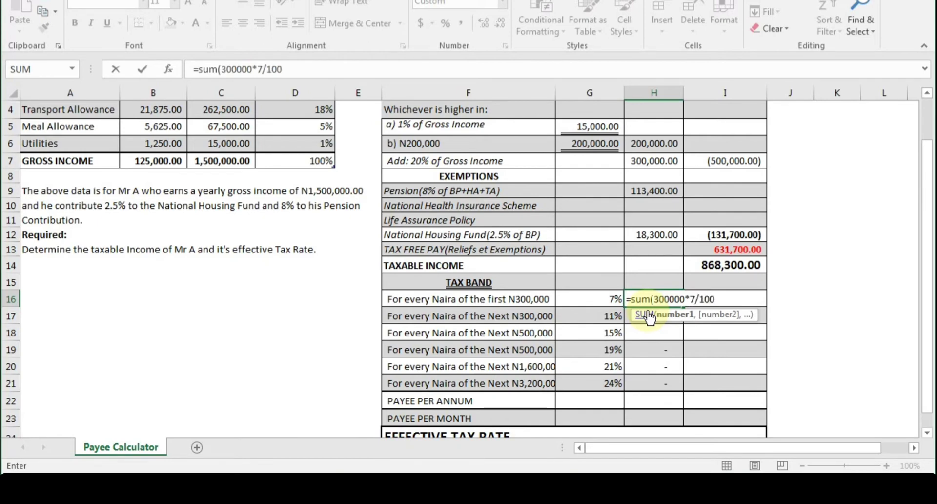
text())
key(Return)
click(649, 299)
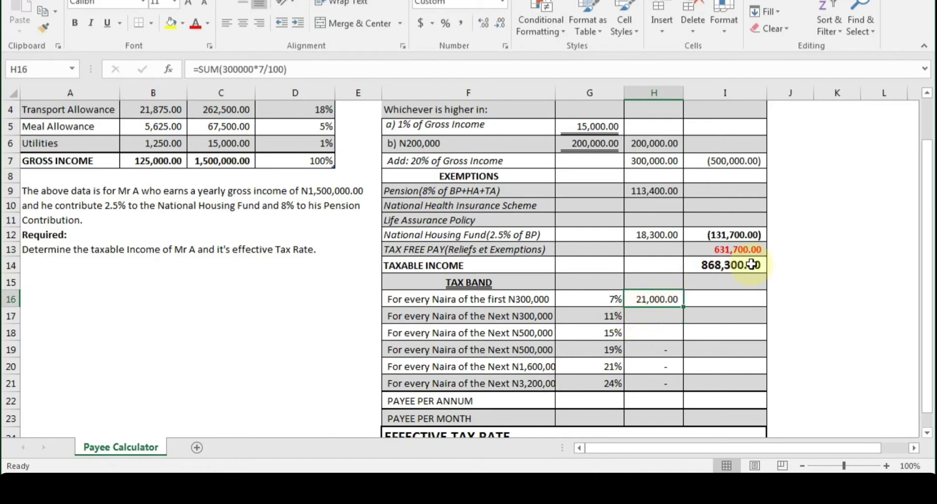
Step: Start a side working with the taxable income =868300 in D16 and the first band amount 300000 in C17
click(292, 299)
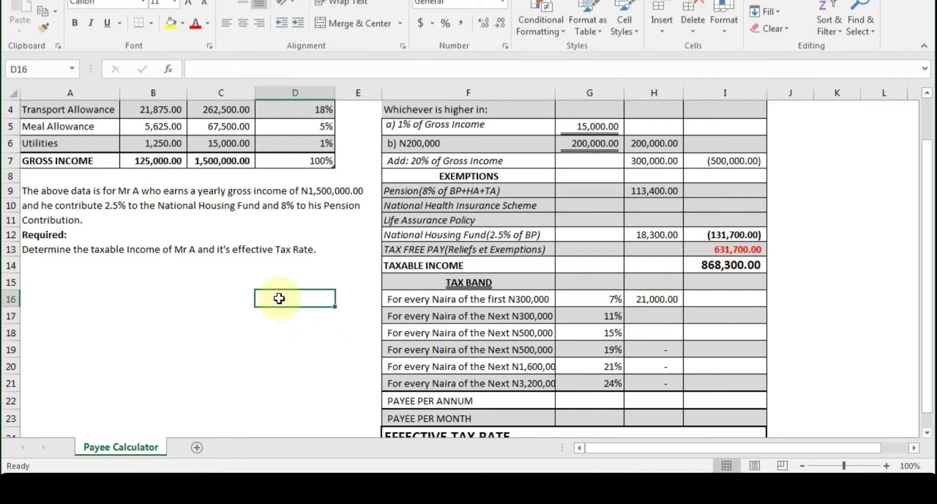
text(=)
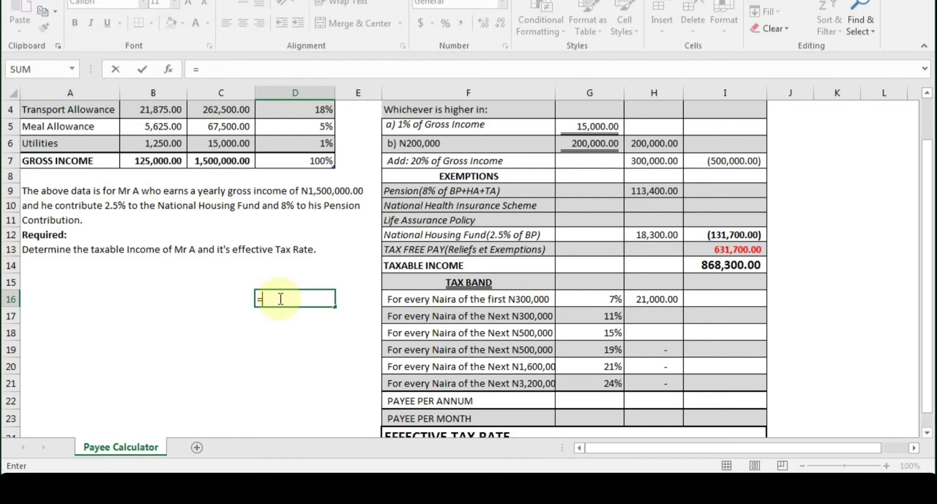
text(868300)
key(Return)
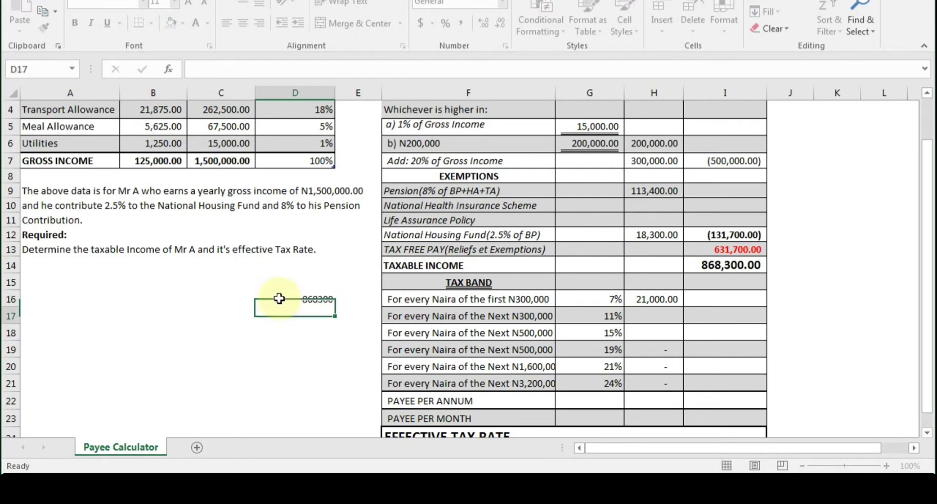
key(Left)
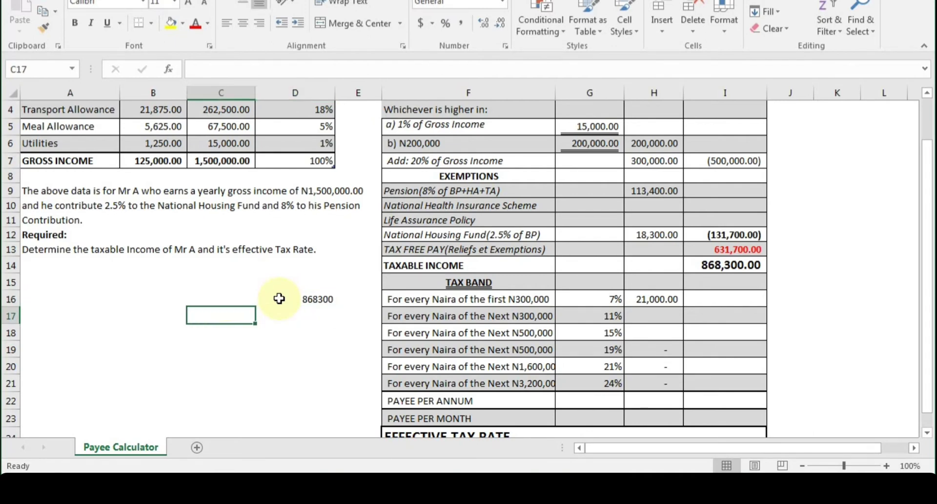
text(300000)
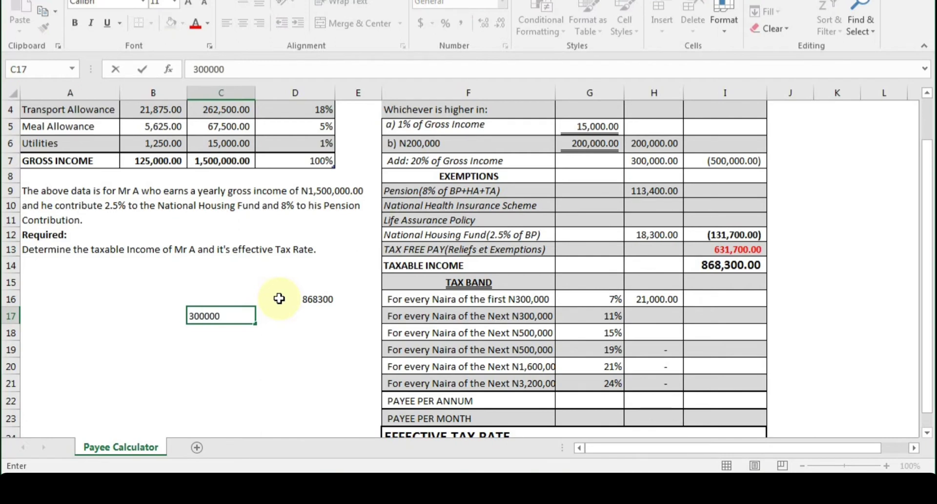
key(Return)
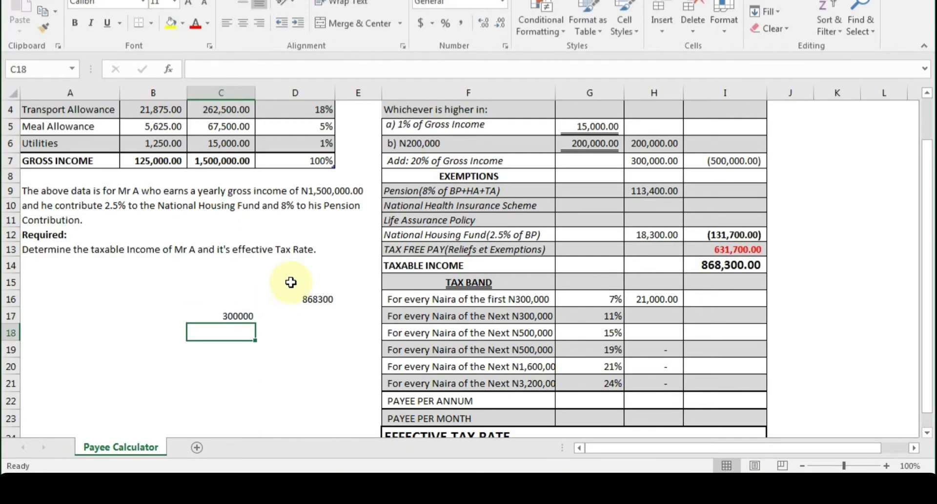
Step: Calculate the income remaining after the first band in D17 with =D16-C17
click(303, 315)
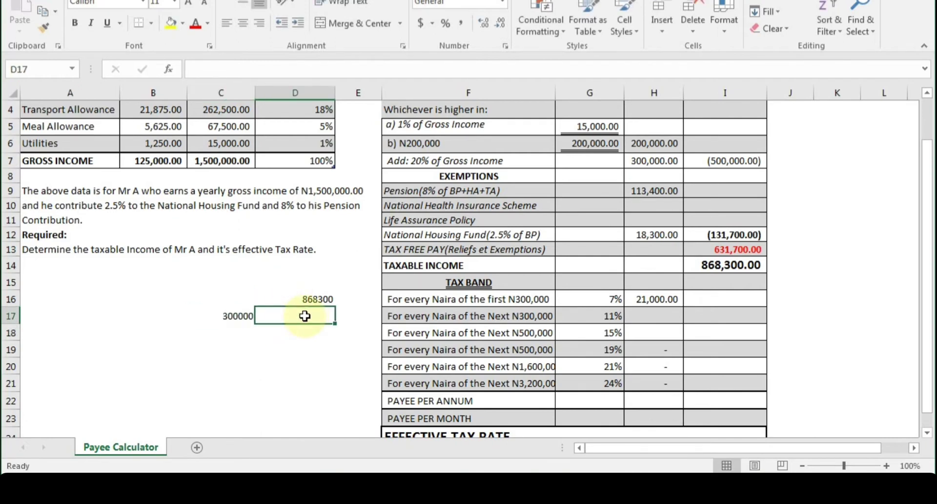
text(=)
click(316, 298)
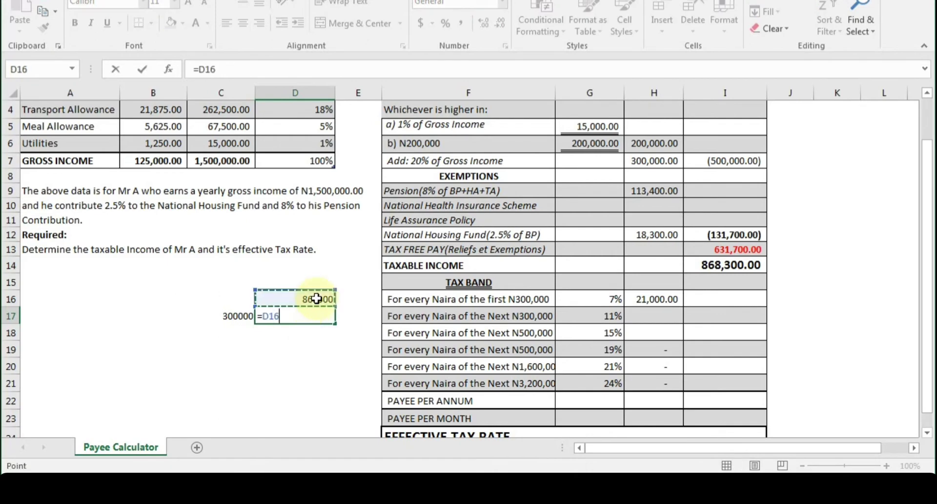
text(-)
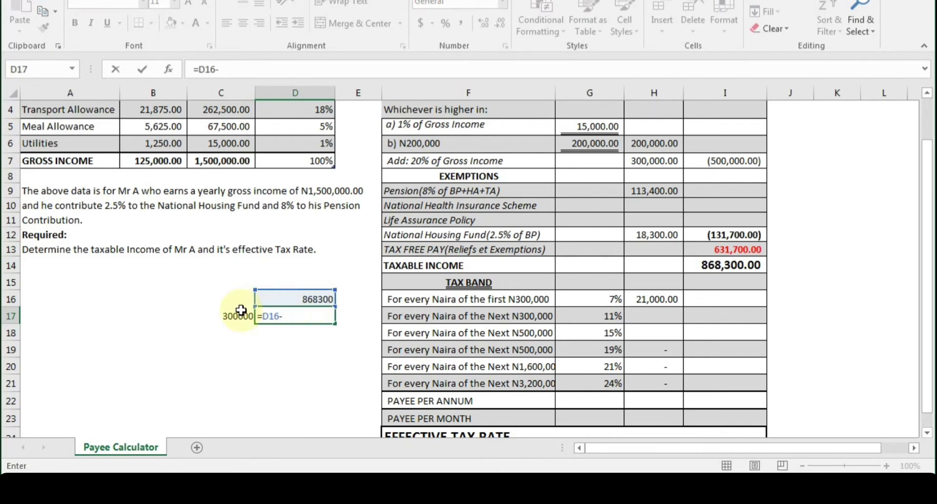
click(241, 312)
key(Return)
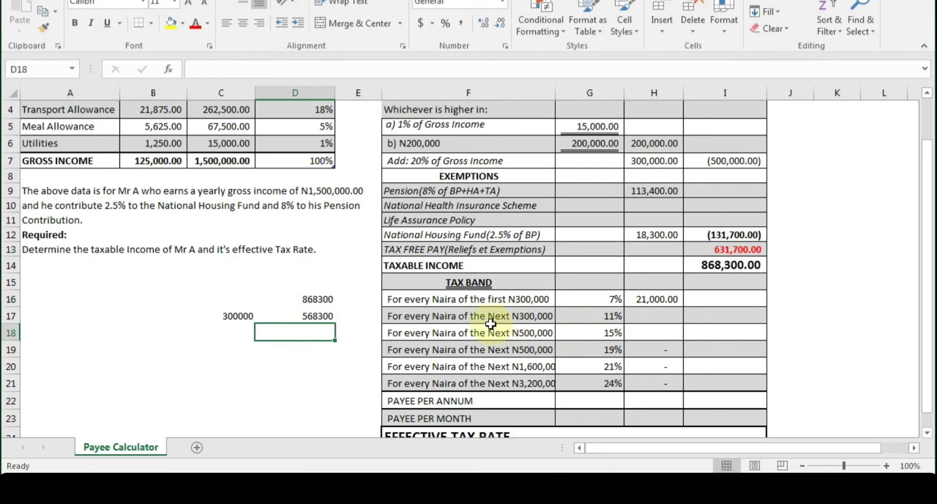
click(306, 313)
Step: Calculate the 11% tax on the next N300,000 in H17 with =SUM(300000*11/100)
click(656, 318)
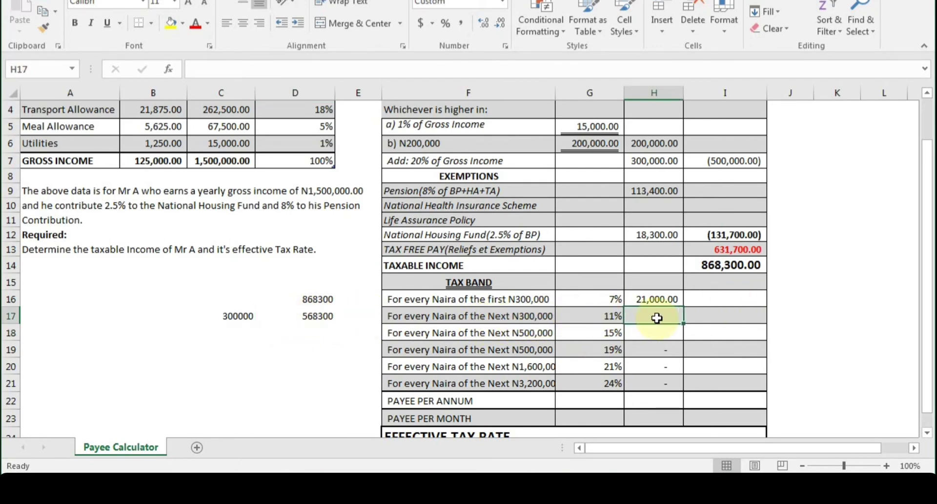
text(=sum()
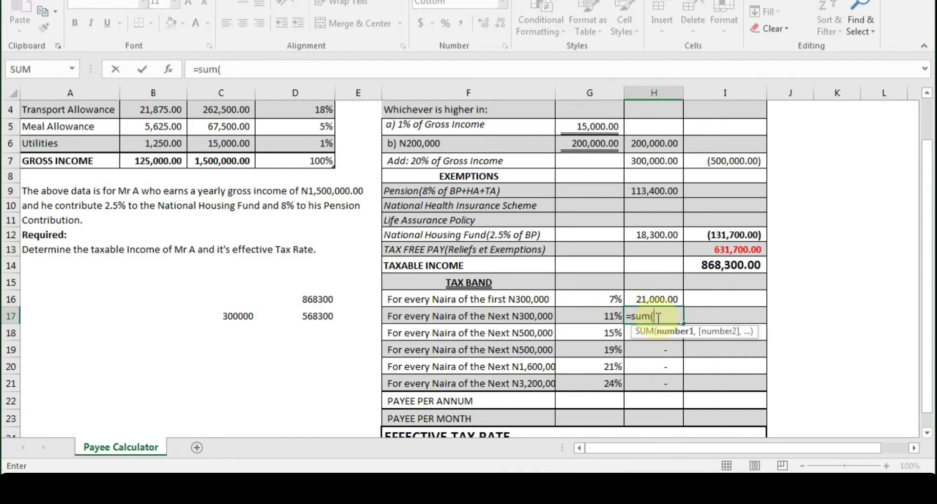
text(300000)
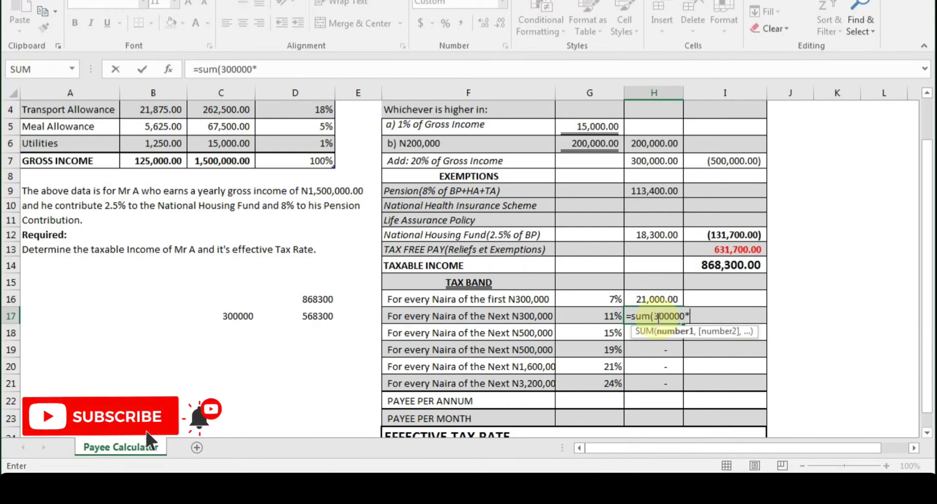
text(*11/)
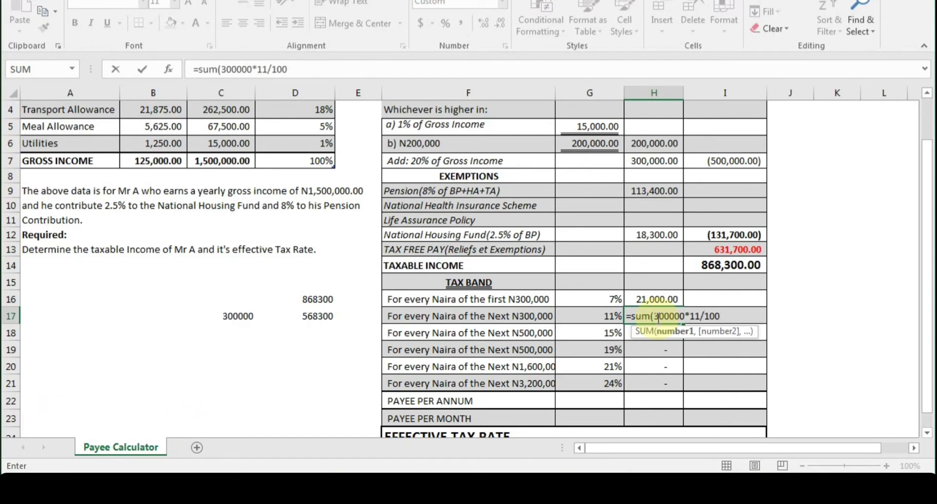
text(100)
key(Return)
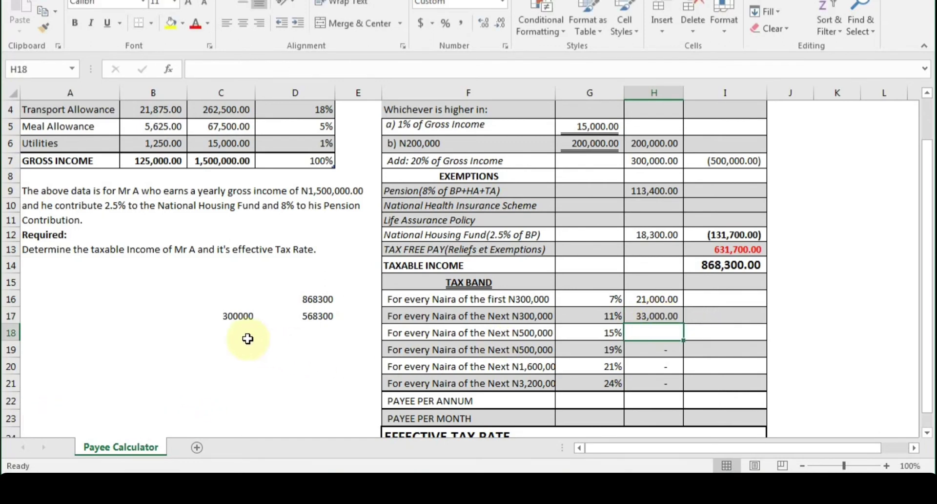
Step: Enter the second band amount 300000 in C18 and fill the remaining-income formula from D17 down to D18
click(241, 333)
text(300000)
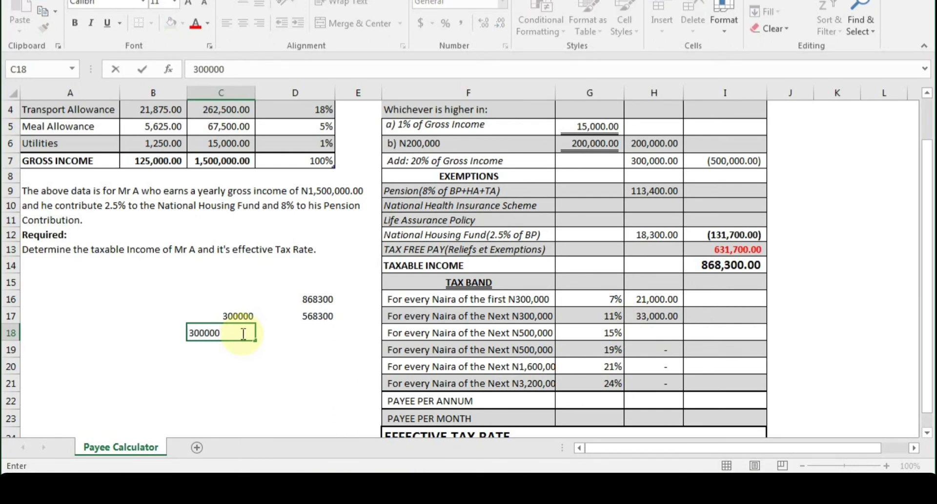
key(Return)
click(314, 329)
click(313, 316)
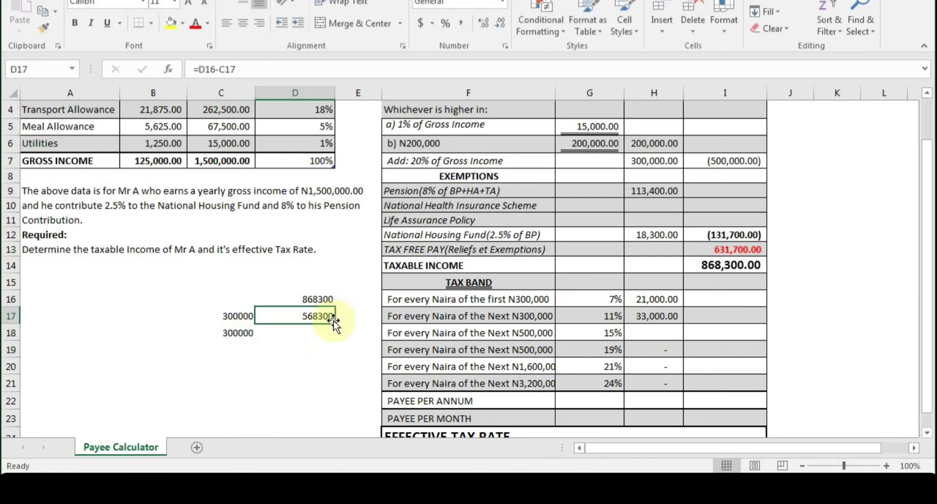
drag(335, 325, 334, 337)
click(310, 331)
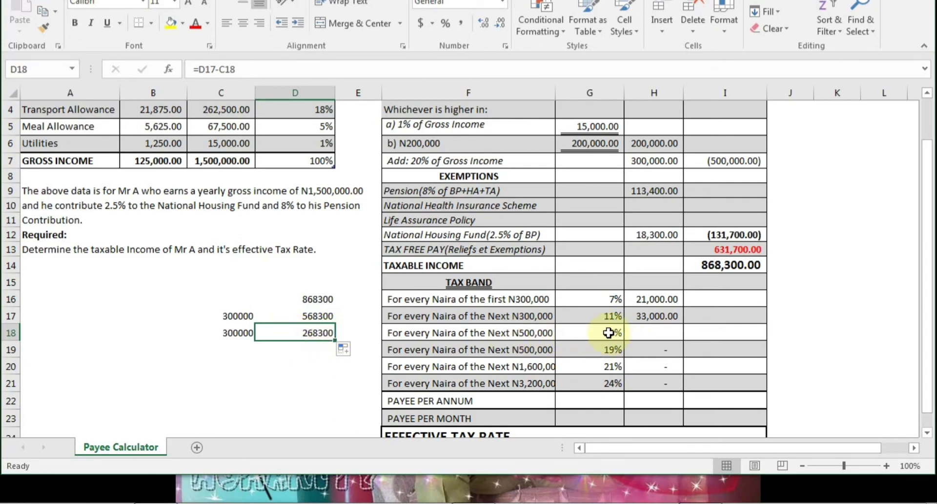
Step: Calculate the 15% tax on the remaining income in H18 with =SUM(268300*15/100)
click(654, 332)
scroll(654, 332, down, 2)
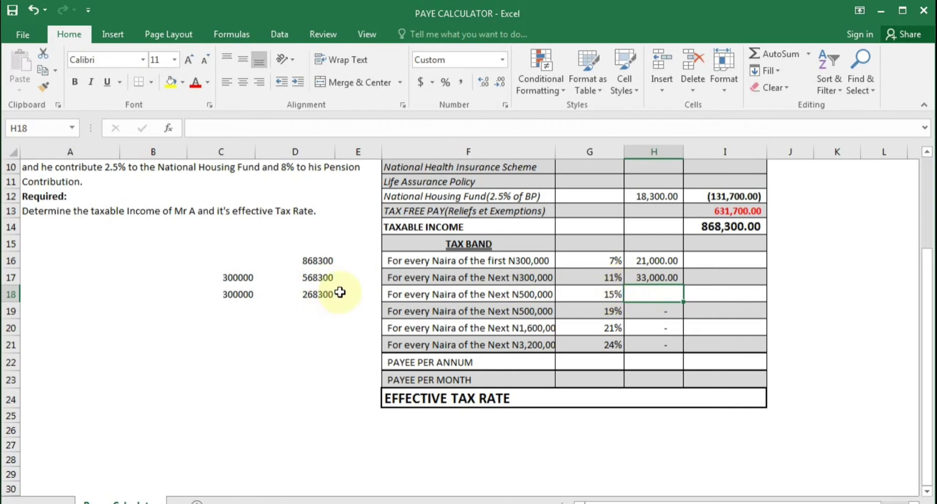
text(=sum(268)
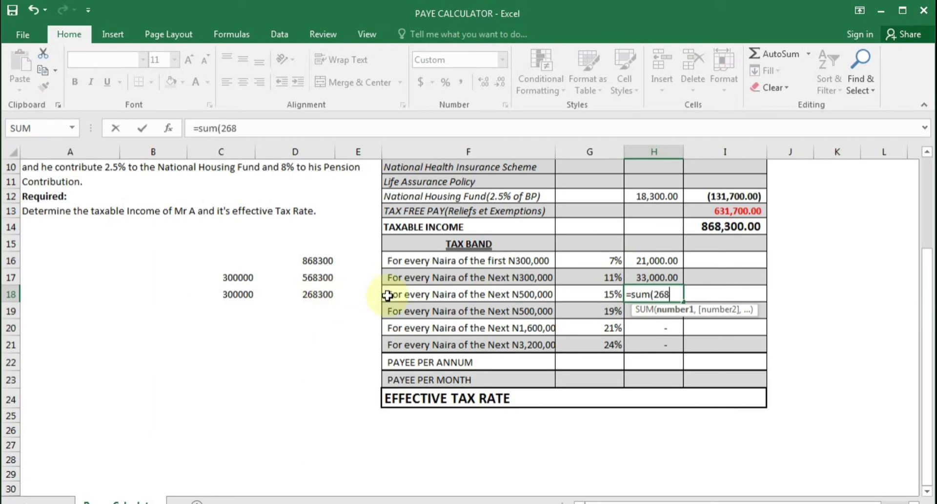
text(300)
text(*15/100)
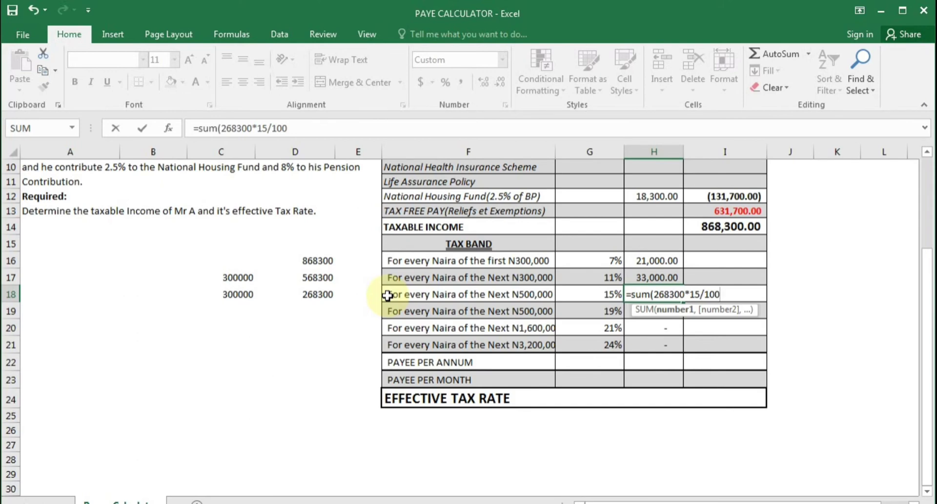
key(Return)
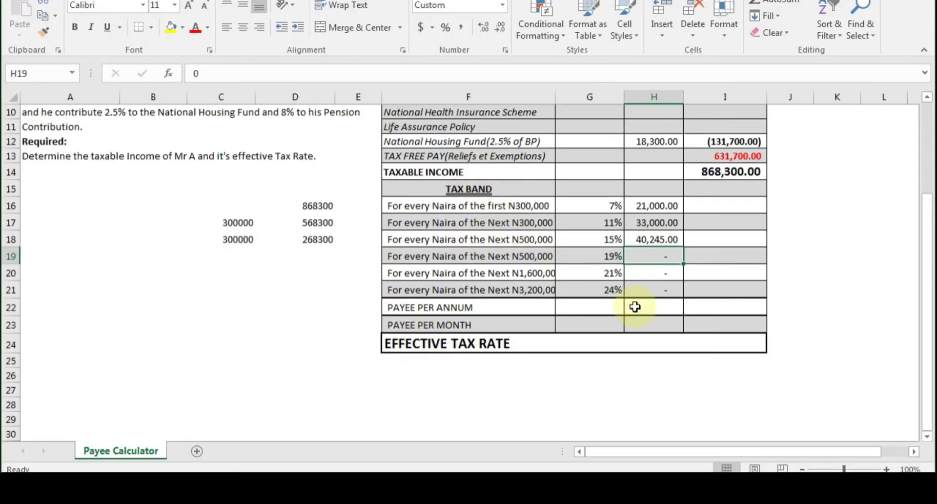
Step: Calculate the PAYEE PER ANNUM in I22 with a SUM of the tax band amounts in H16 through H21
click(732, 306)
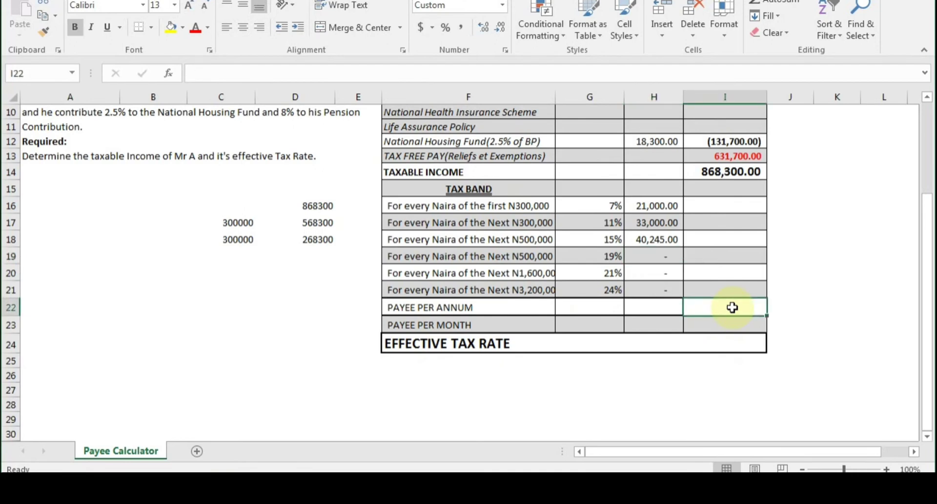
text(=sum()
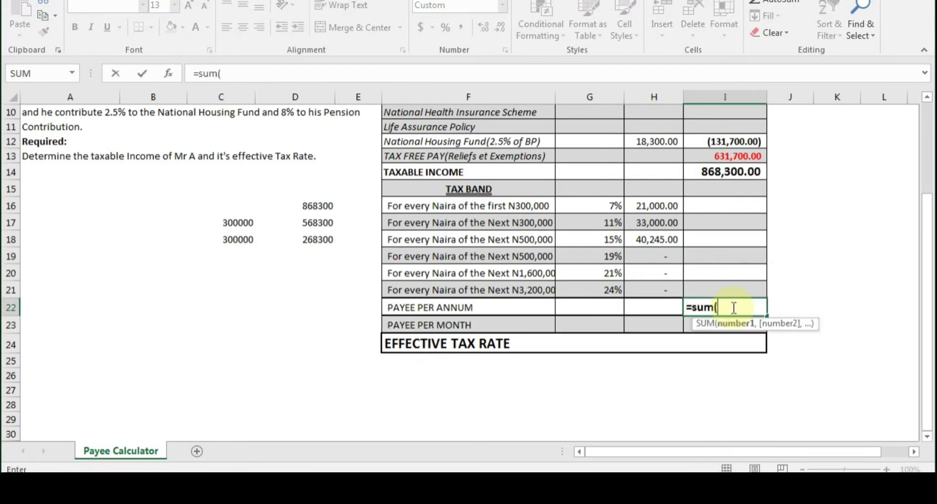
click(661, 209)
drag(660, 217, 655, 294)
key(Return)
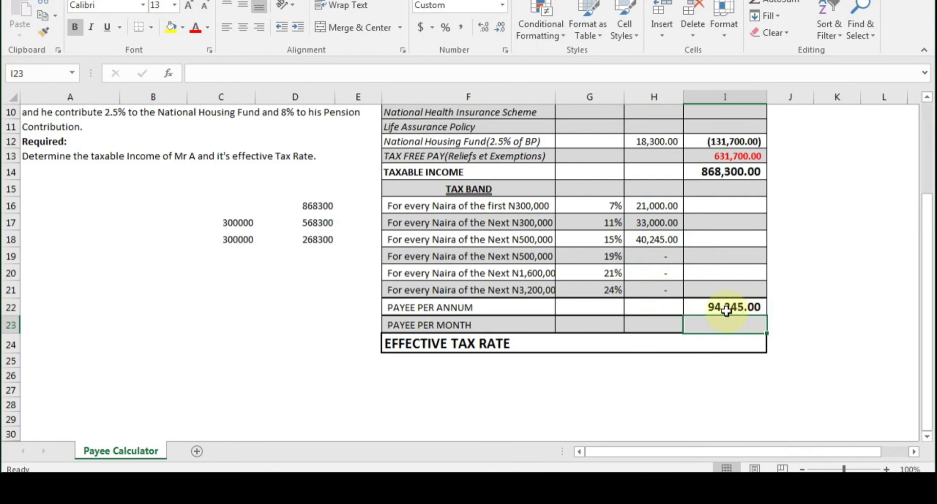
Step: Calculate the PAYEE PER MONTH in I23 by dividing the annual tax by twelve with =I22/12
scroll(744, 310, up, 3)
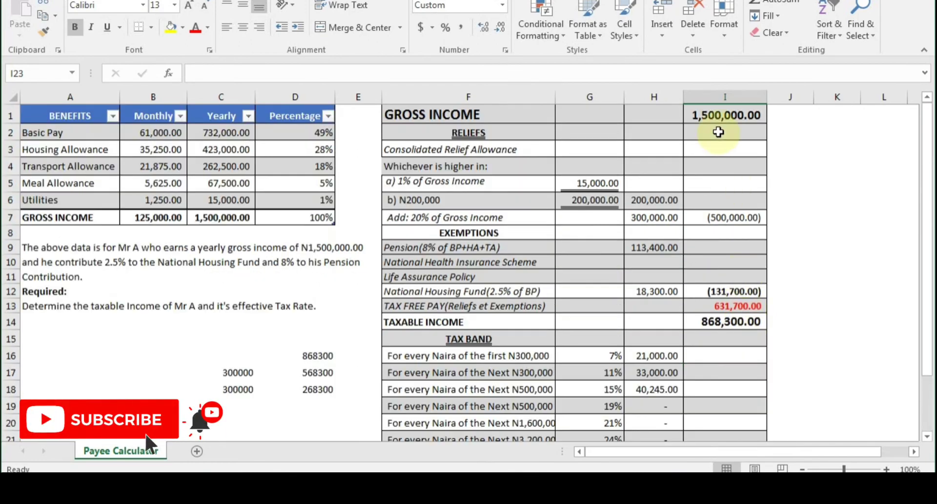
scroll(725, 252, down, 3)
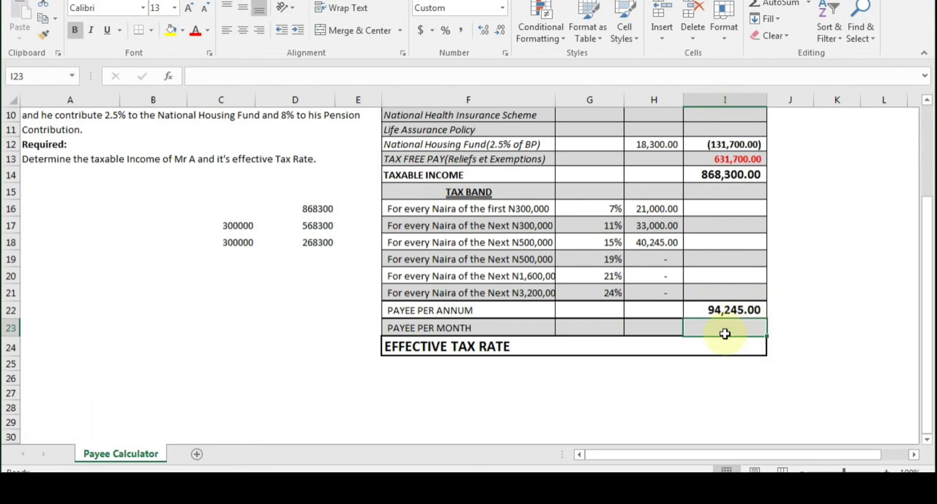
text(=)
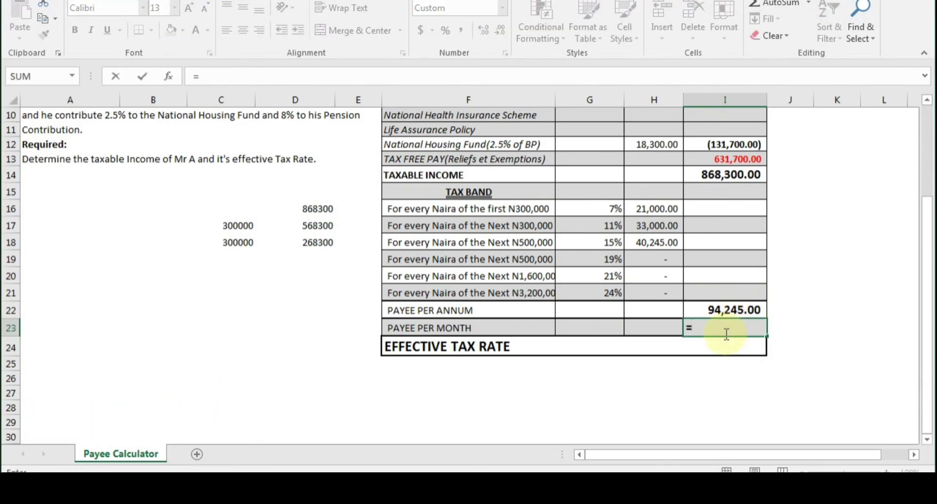
click(729, 309)
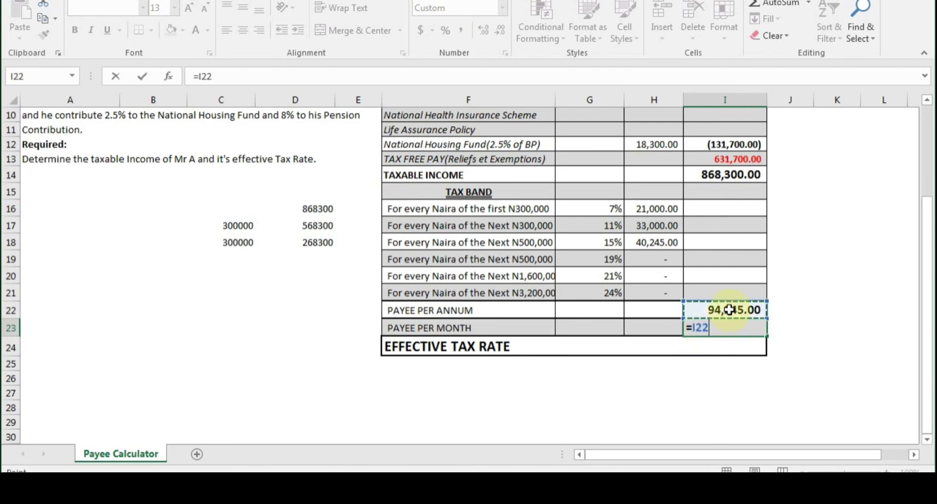
text(/12)
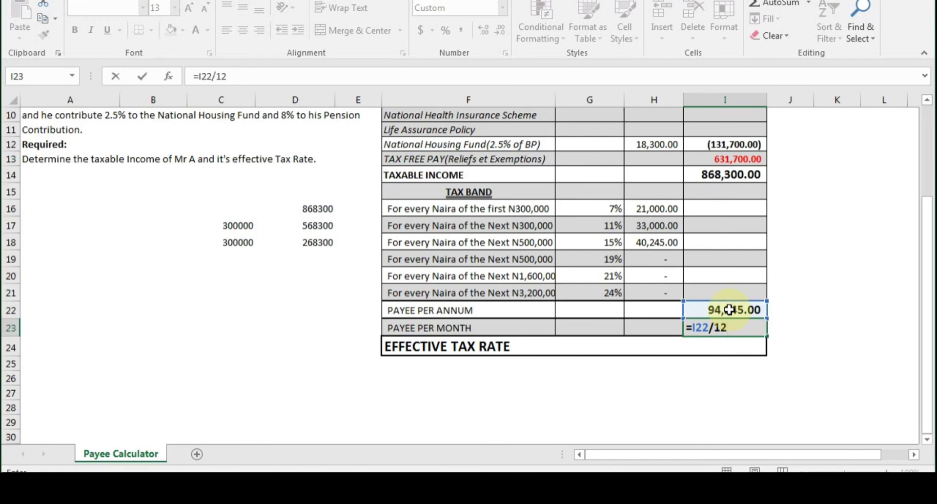
key(Return)
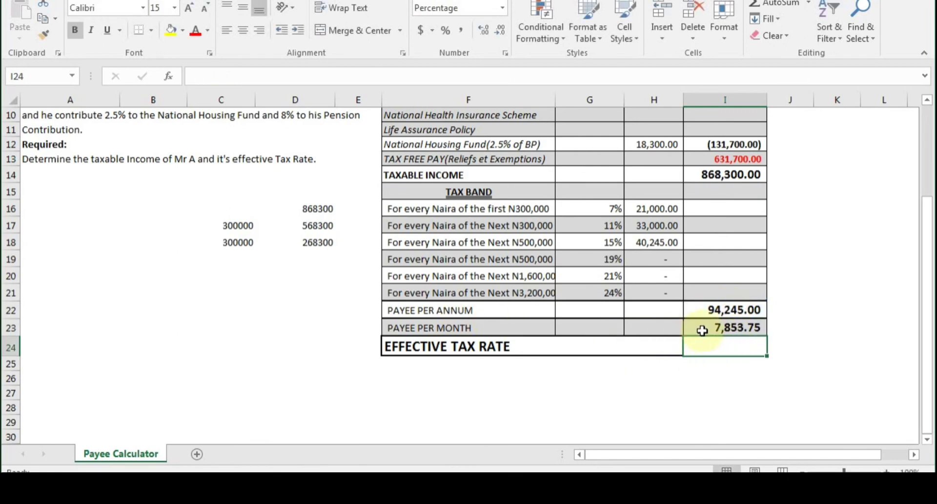
Step: Calculate the EFFECTIVE TAX RATE in I24 by dividing the annual tax by the gross income with =I22/I1
scroll(736, 337, up, 3)
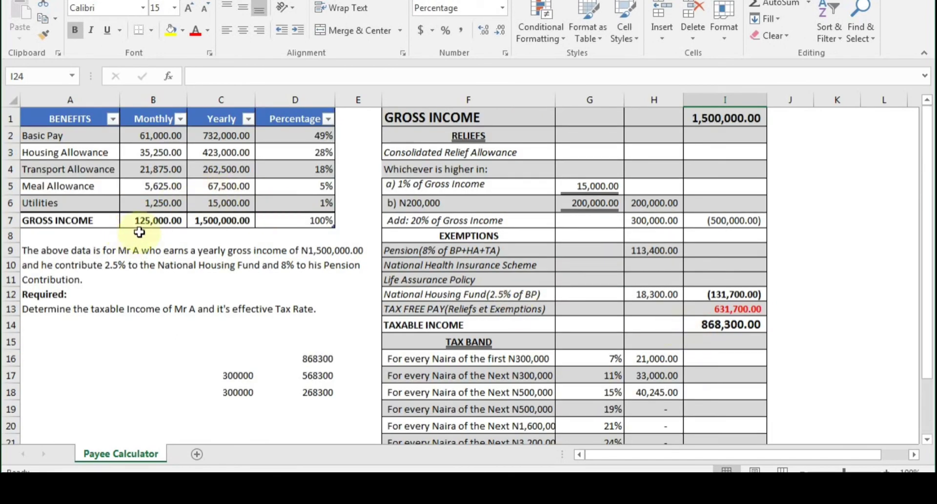
scroll(707, 279, down, 4)
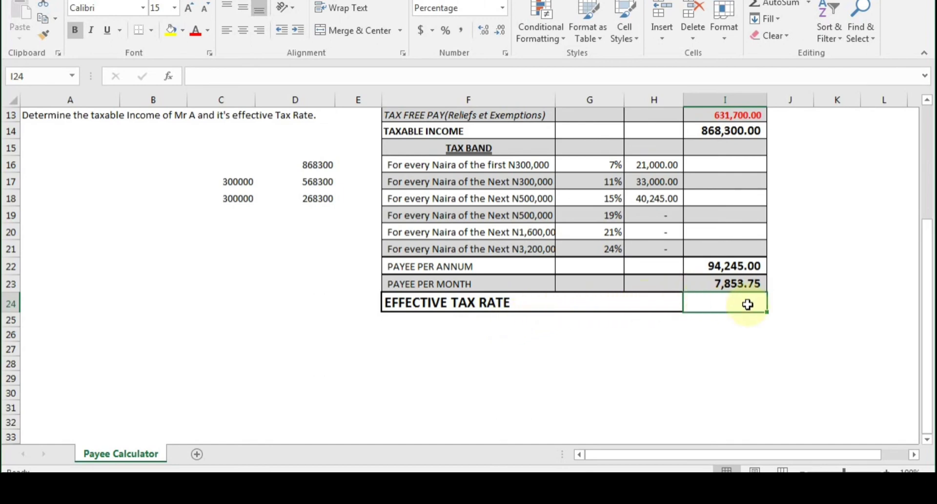
text(=)
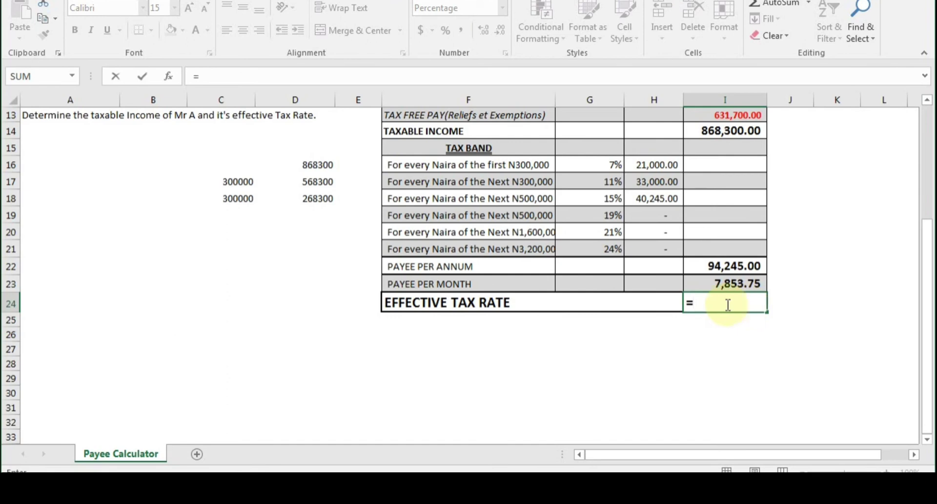
click(744, 266)
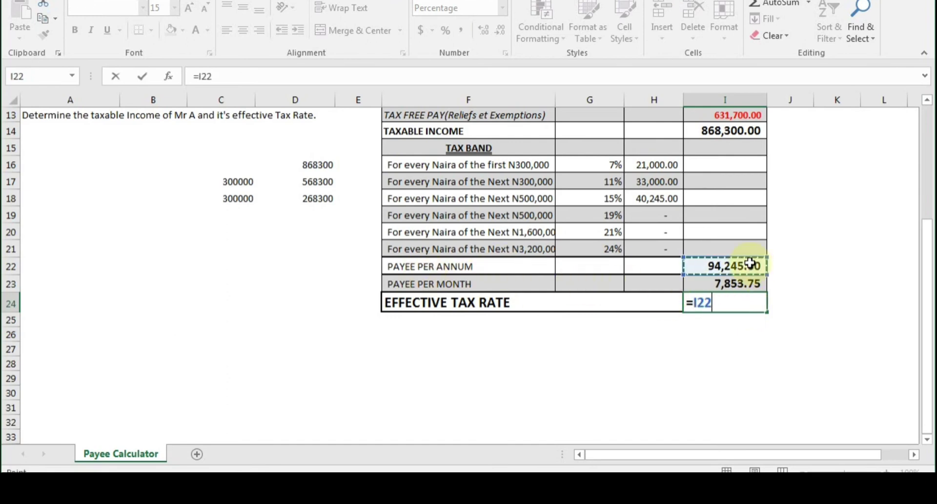
text(/)
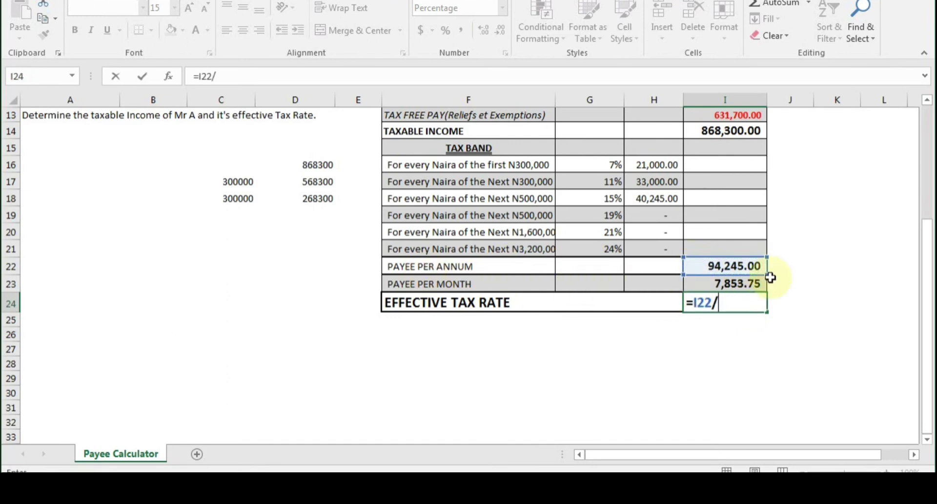
drag(928, 252, 919, 122)
click(706, 120)
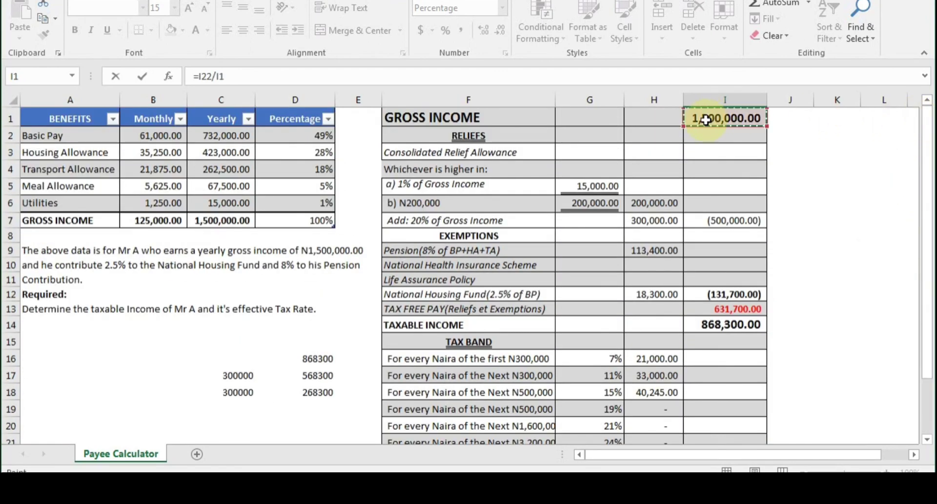
key(Return)
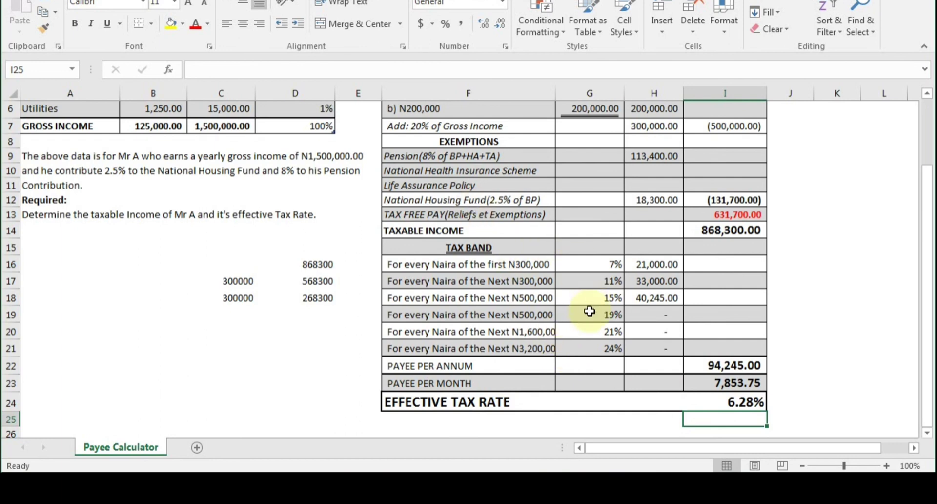
scroll(665, 271, up, 2)
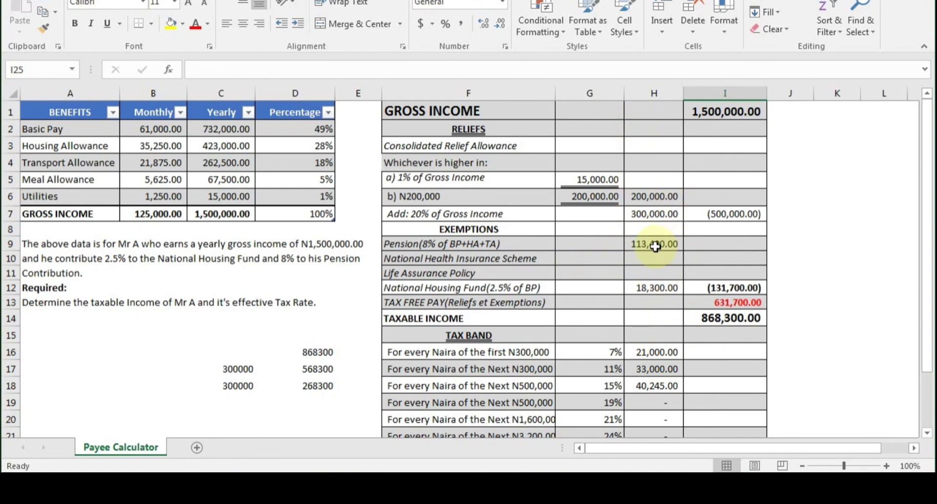
scroll(563, 251, down, 2)
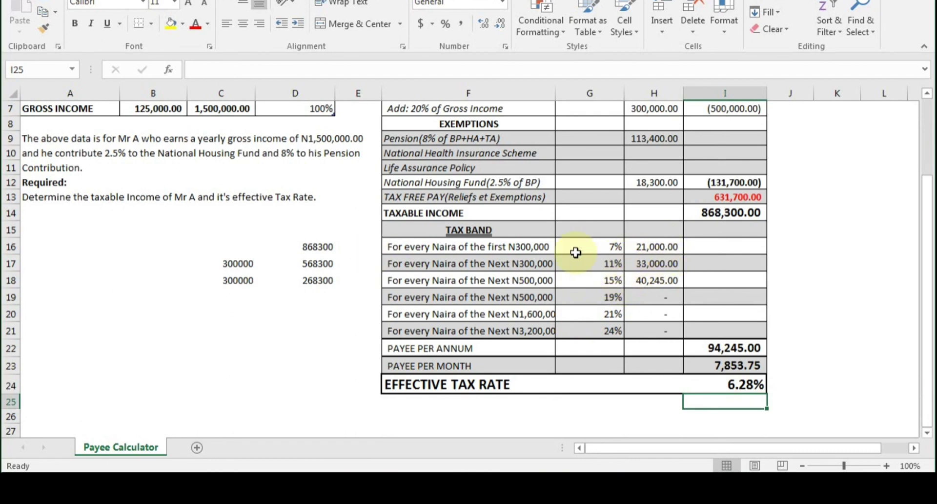
scroll(542, 266, up, 1)
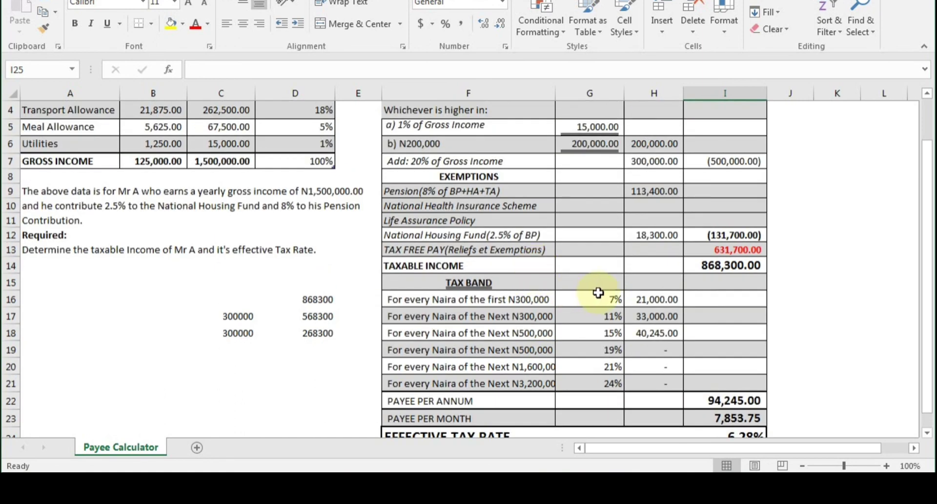
scroll(603, 354, down, 1)
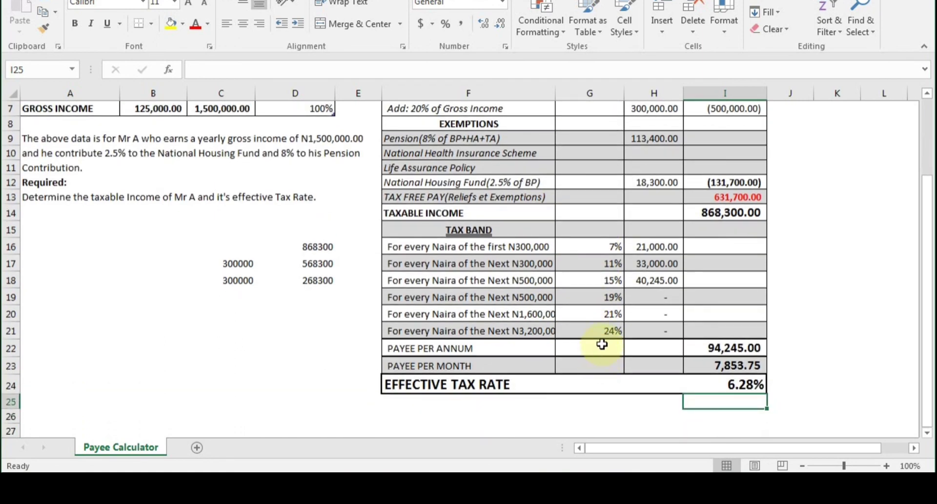
scroll(602, 344, up, 2)
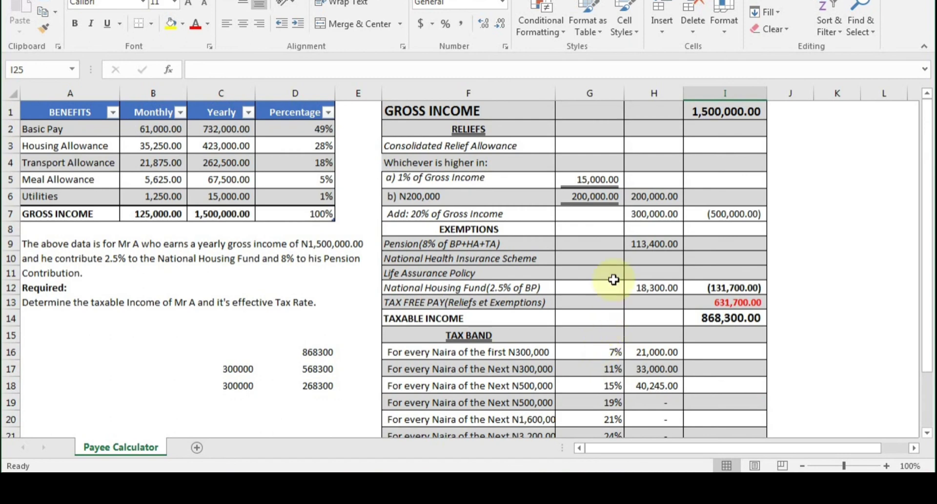